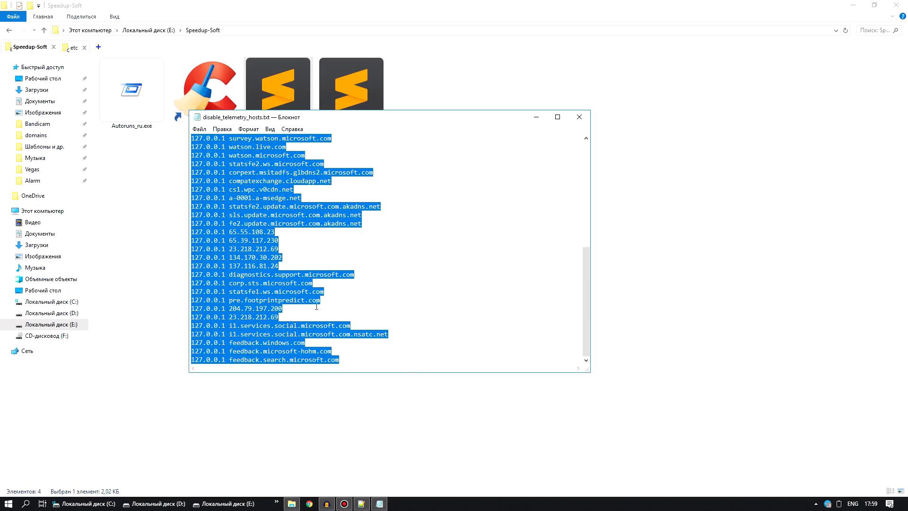
Close disable_telemetry_hosts.txt and paste its copied entries at the end of the hosts file, one blank line below the existing ones
drag(289, 119, 258, 155)
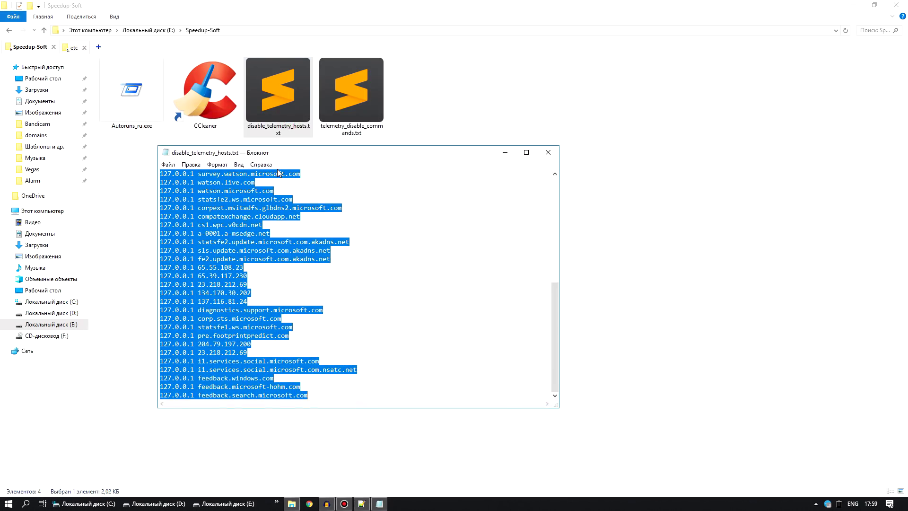
key(alt+F4)
scroll(330, 241, down, 20)
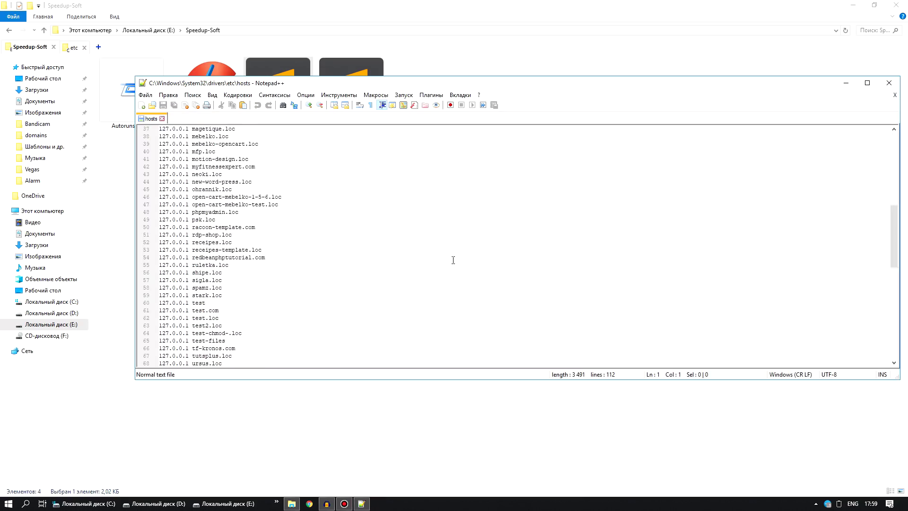
scroll(371, 314, down, 1)
click(354, 358)
key(Return)
key(Return)
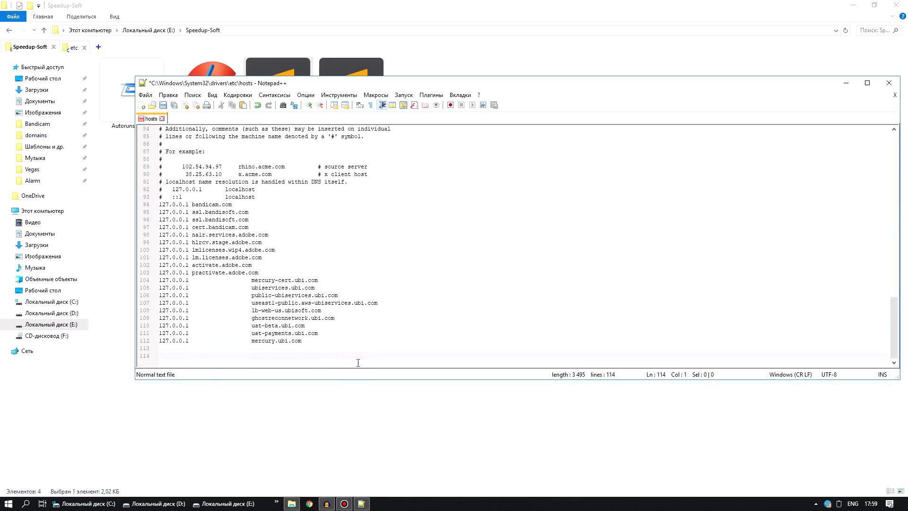
key(ctrl+v)
Review the pasted block in the hosts file by selecting it from the "# Disable telemetry" comment to the last entry
scroll(291, 312, up, 12)
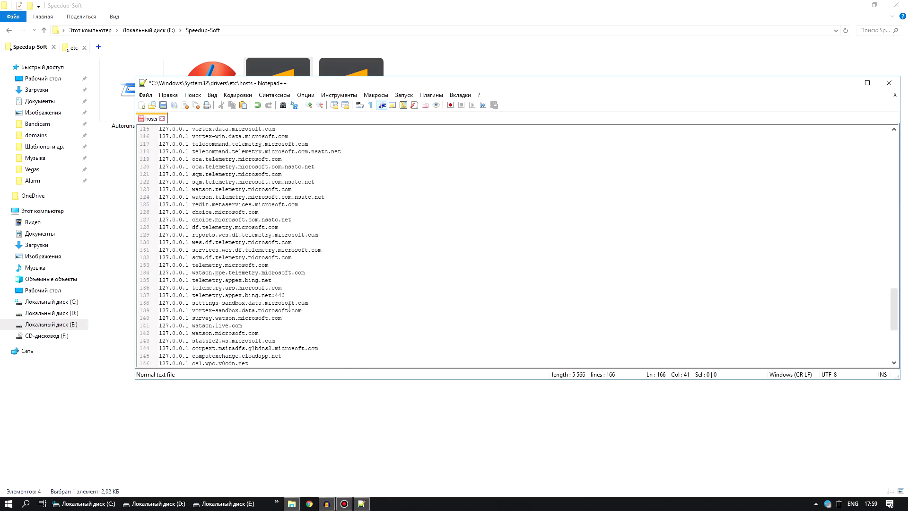
drag(160, 233, 287, 220)
scroll(287, 220, down, 1)
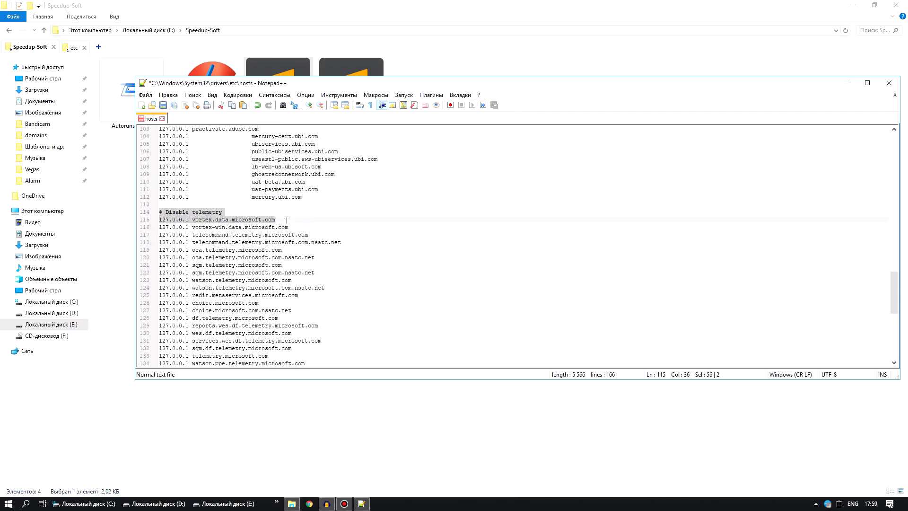
key(shift+Down)
key(shift+Down)
key(shift+Down)
key(shift+Down)
key(shift+Down)
key(shift+Down)
key(shift+Down)
key(shift+Down)
key(shift+Down)
key(shift+Down)
key(shift+Down)
key(shift+Down)
key(shift+Down)
key(shift+Down)
key(shift+Down)
key(shift+Down)
key(shift+Down)
key(shift+Down)
key(shift+Down)
key(shift+Down)
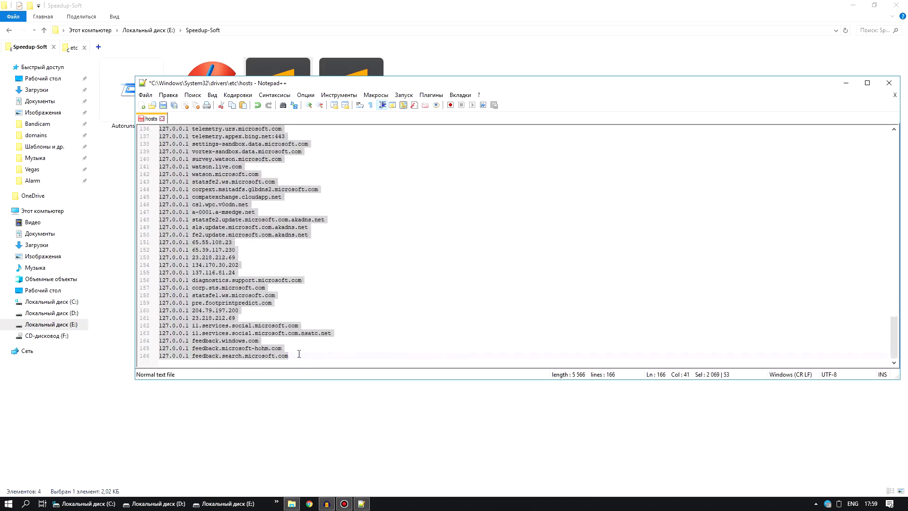
key(End)
Save the hosts file and clear the editor and folder windows off the desktop
click(163, 105)
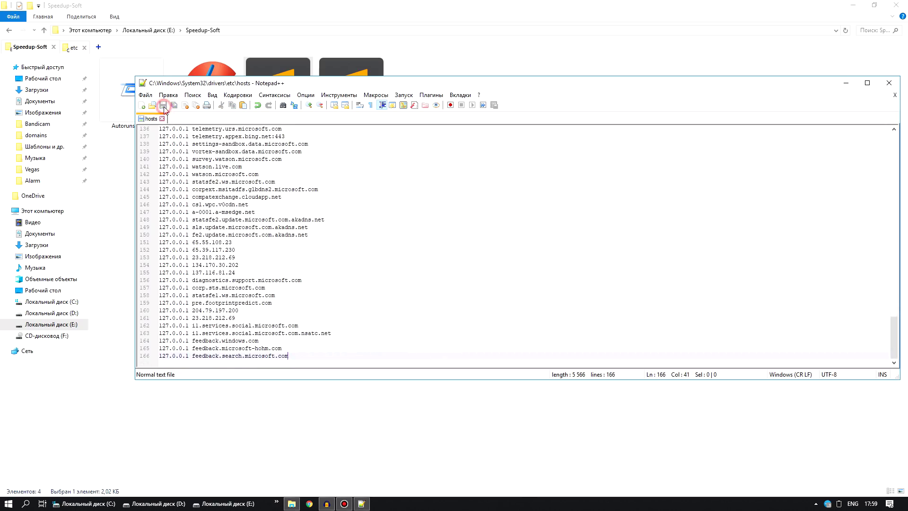
click(164, 118)
click(889, 82)
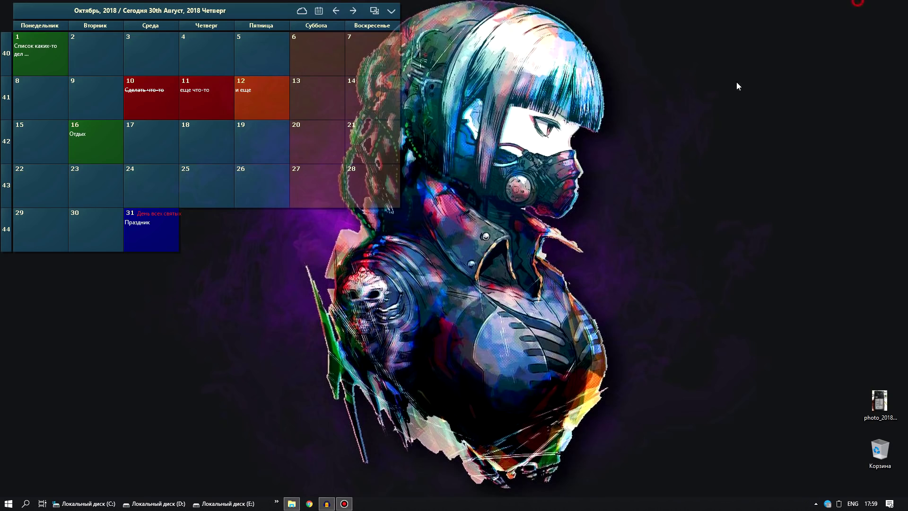
click(856, 4)
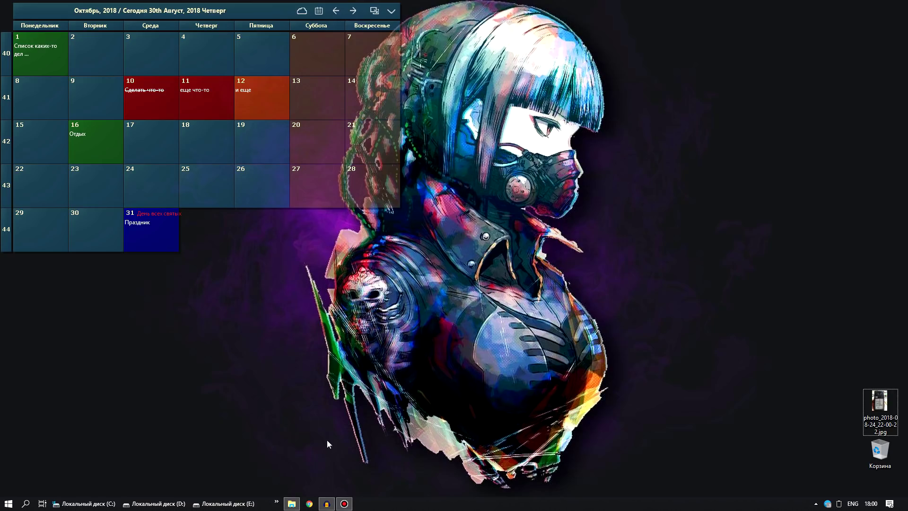
Launch CCleaner from the Speedup-Soft folder and enlarge its window
click(297, 500)
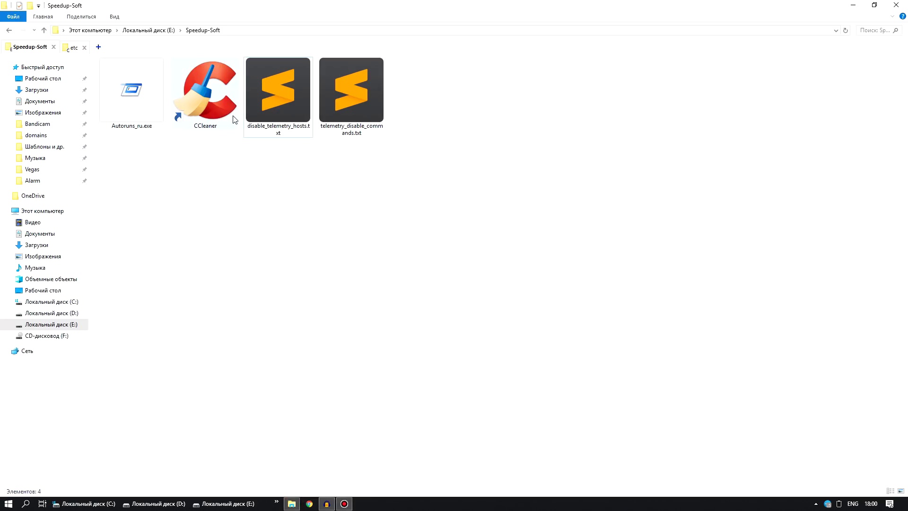
click(212, 116)
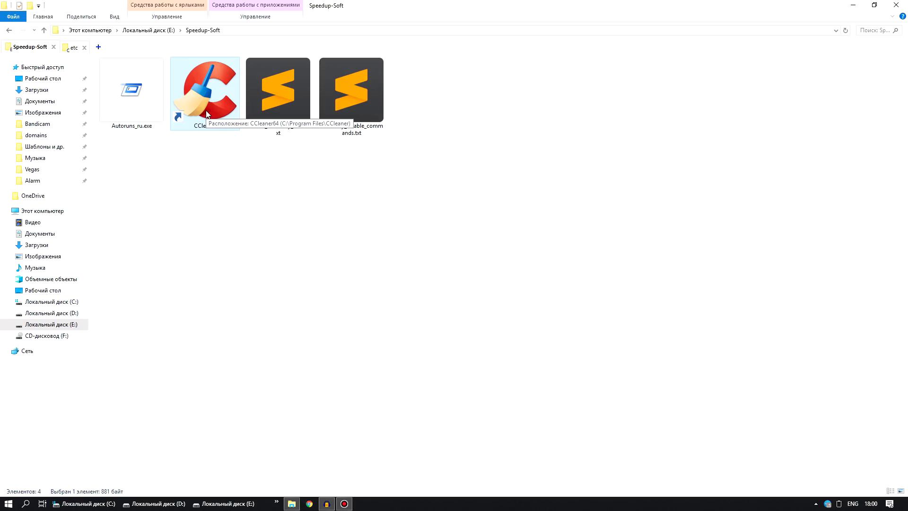
double_click(207, 115)
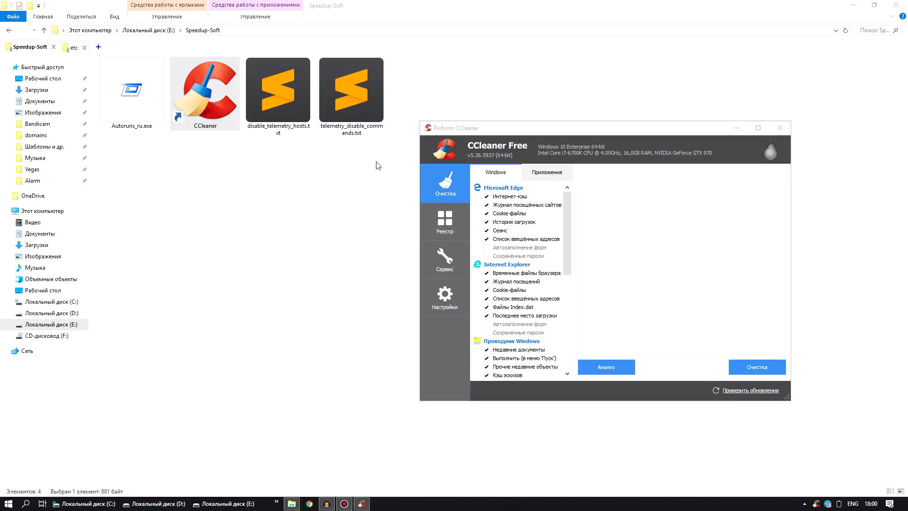
drag(532, 133, 331, 113)
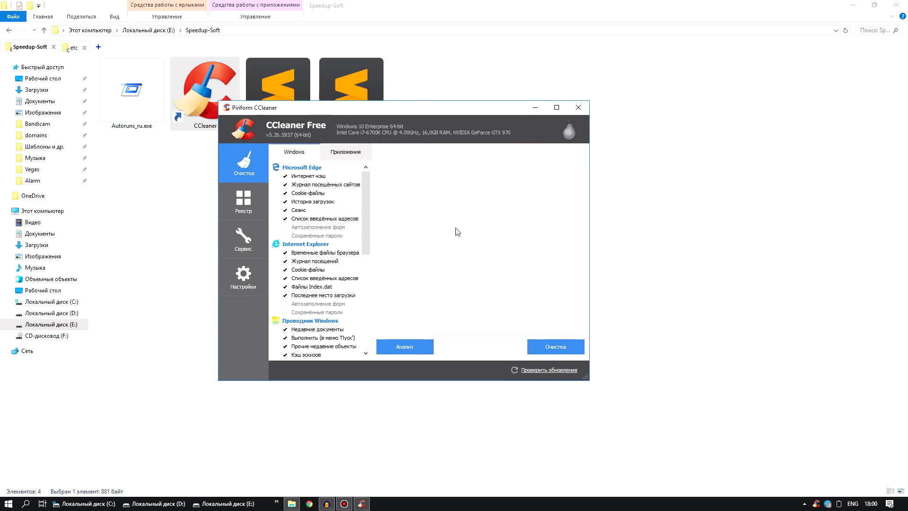
drag(264, 110, 102, 66)
Restore CCleaner's default settings from its advanced options and confirm the reset
click(137, 246)
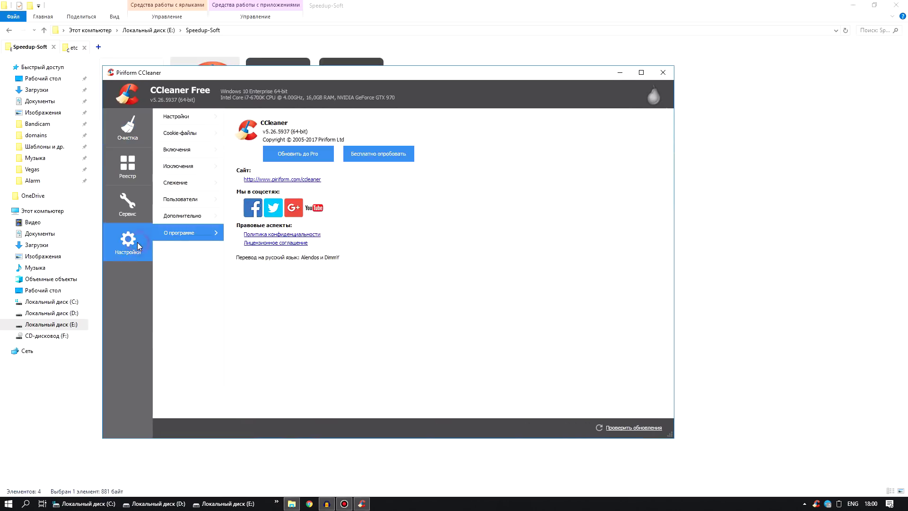
click(211, 220)
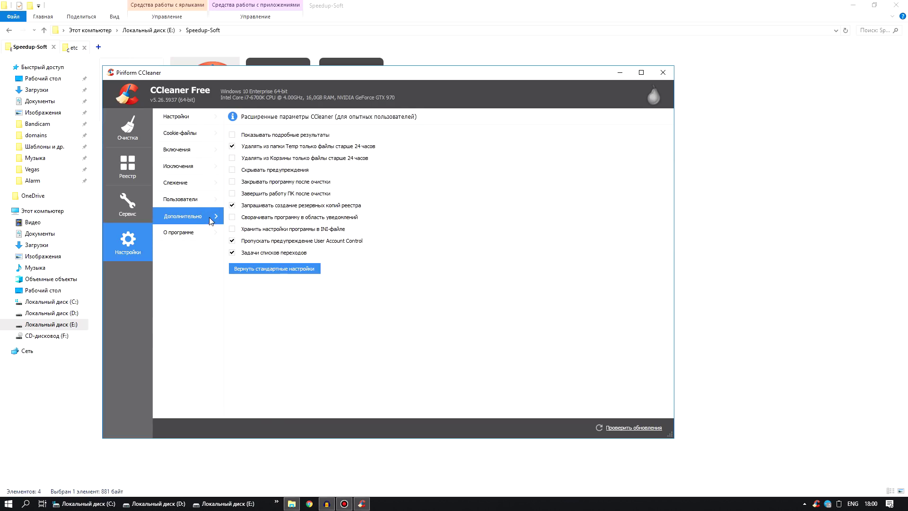
click(279, 270)
click(417, 288)
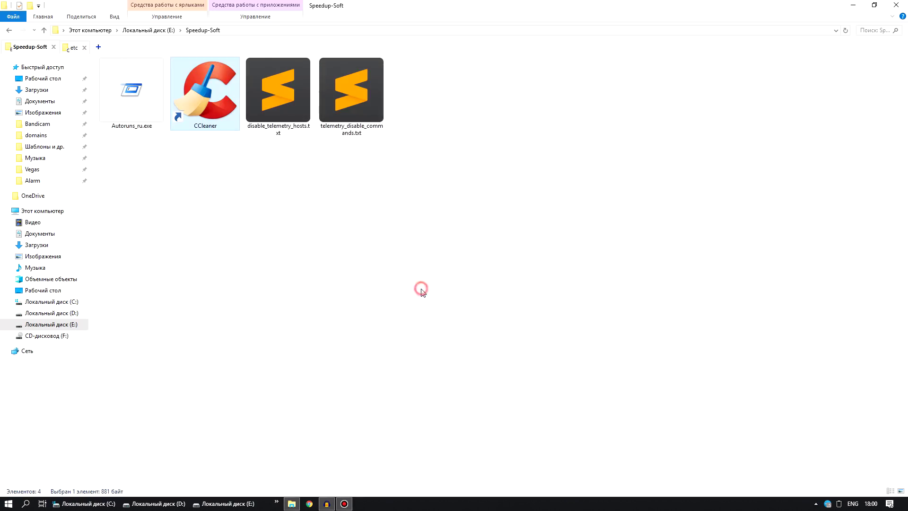
Maximize CCleaner on its cleaning section and mark all Microsoft Edge items for cleaning
drag(433, 121, 379, 115)
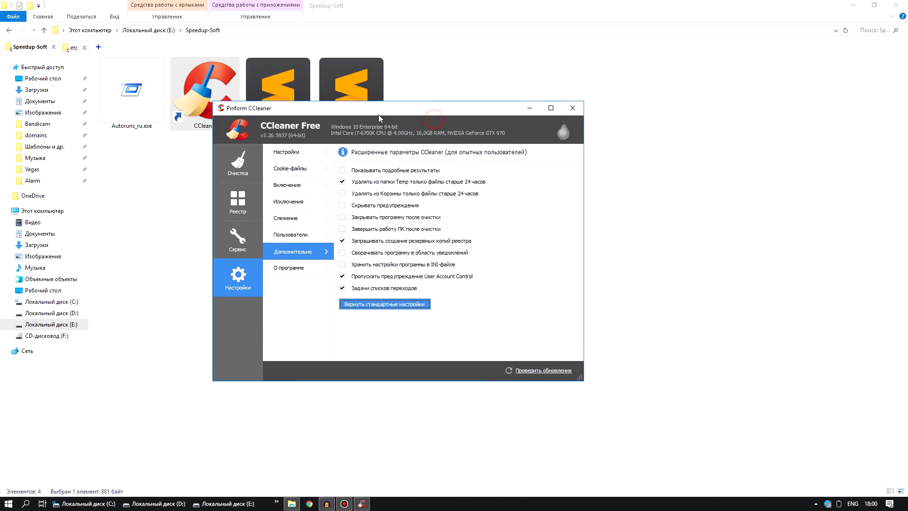
click(248, 168)
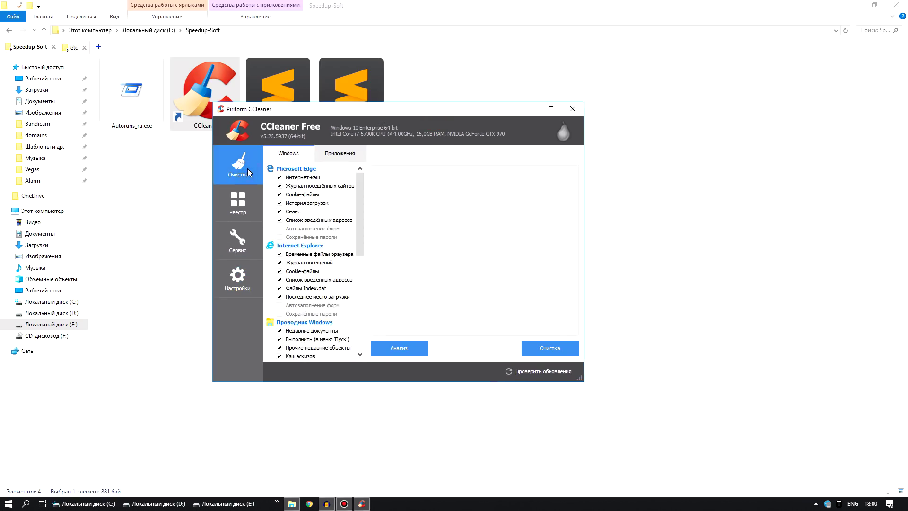
drag(358, 112, 444, 161)
double_click(371, 159)
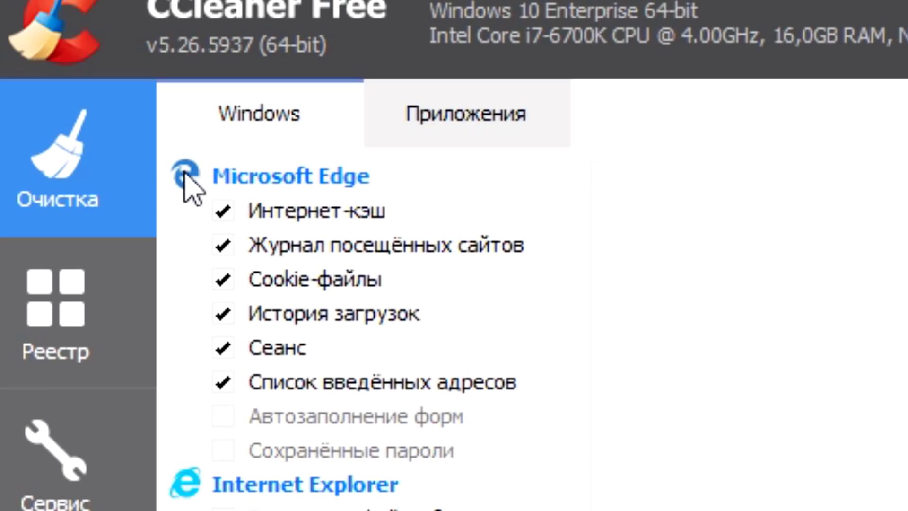
click(184, 173)
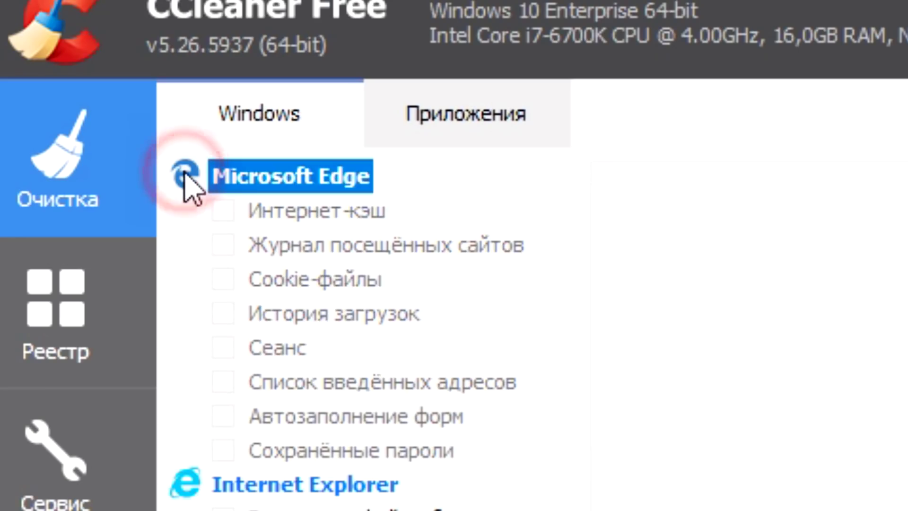
click(186, 173)
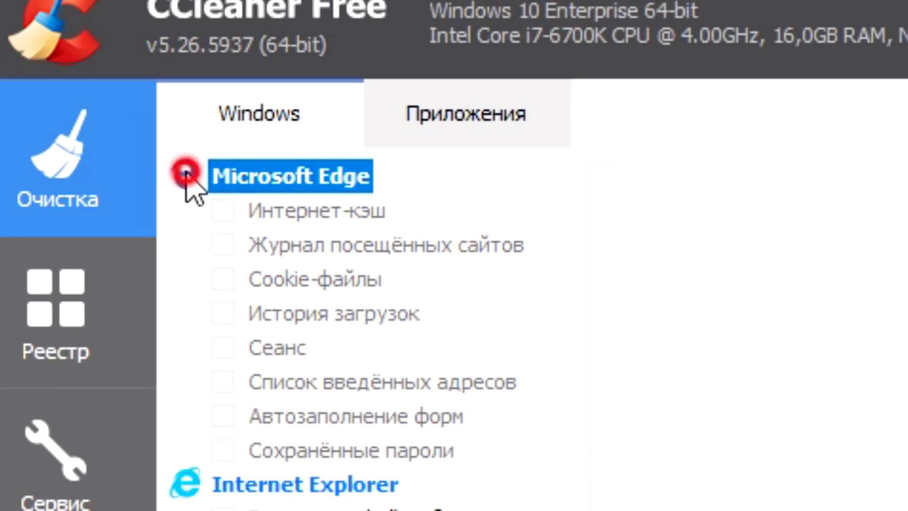
click(529, 286)
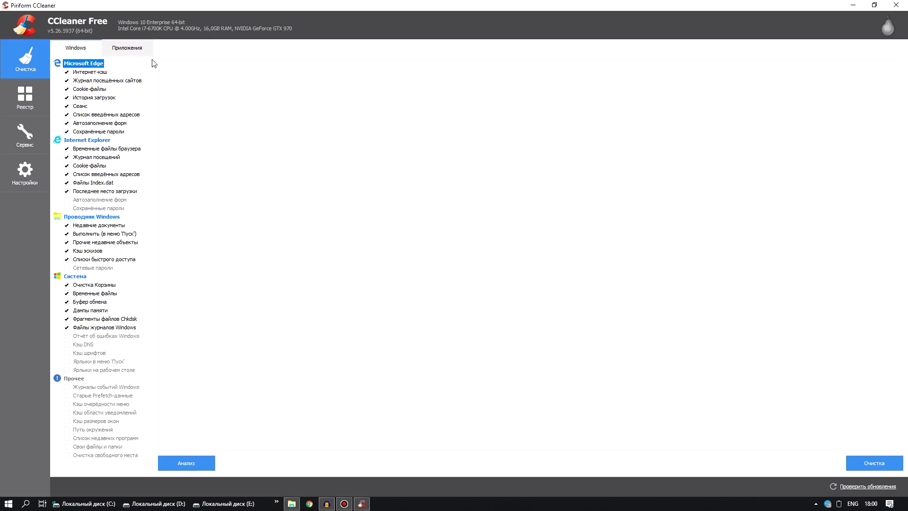
Exclude all Google Chrome items from the applications to clean
click(126, 48)
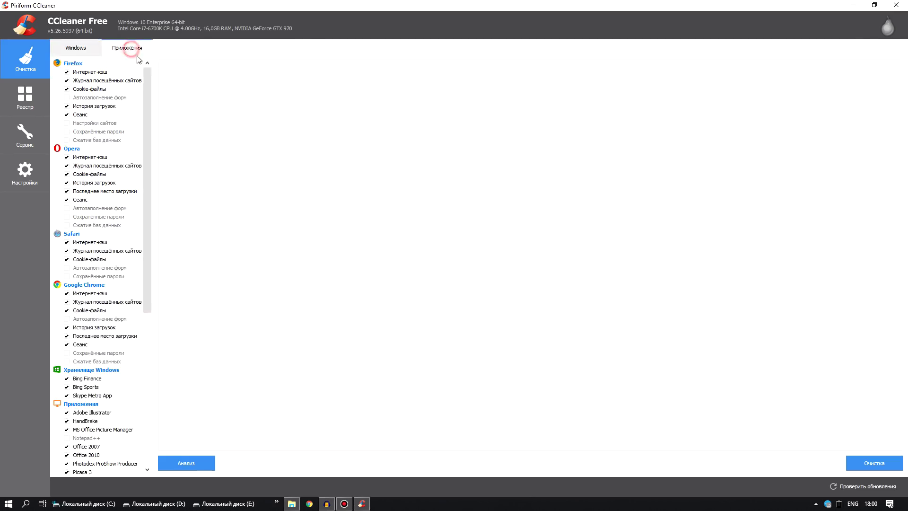
drag(146, 150, 155, 214)
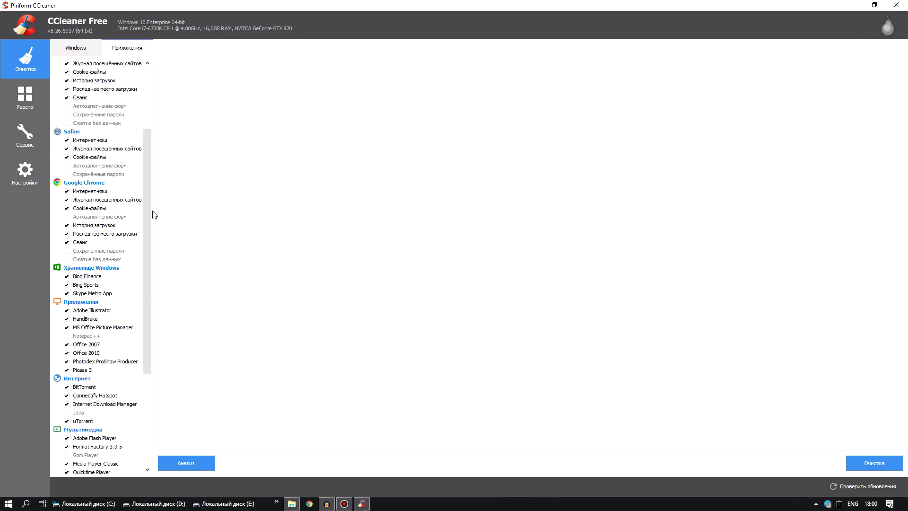
drag(147, 202, 147, 211)
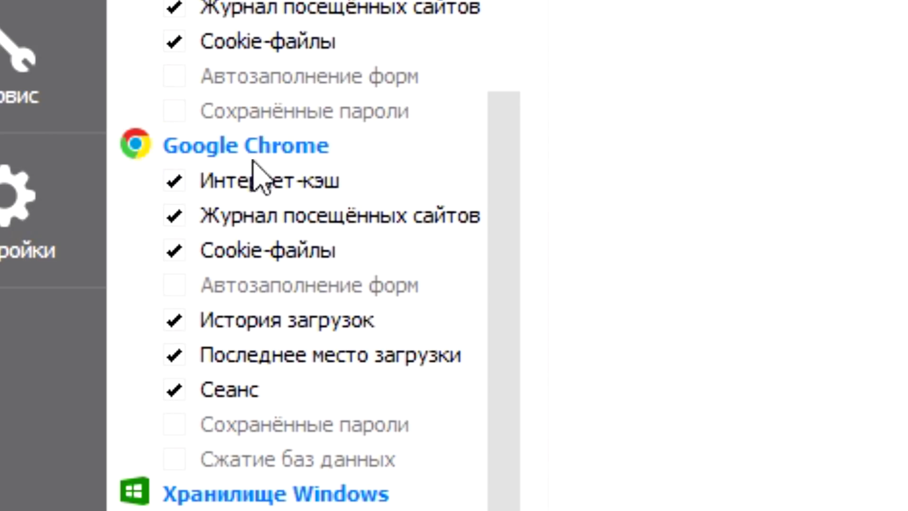
click(148, 142)
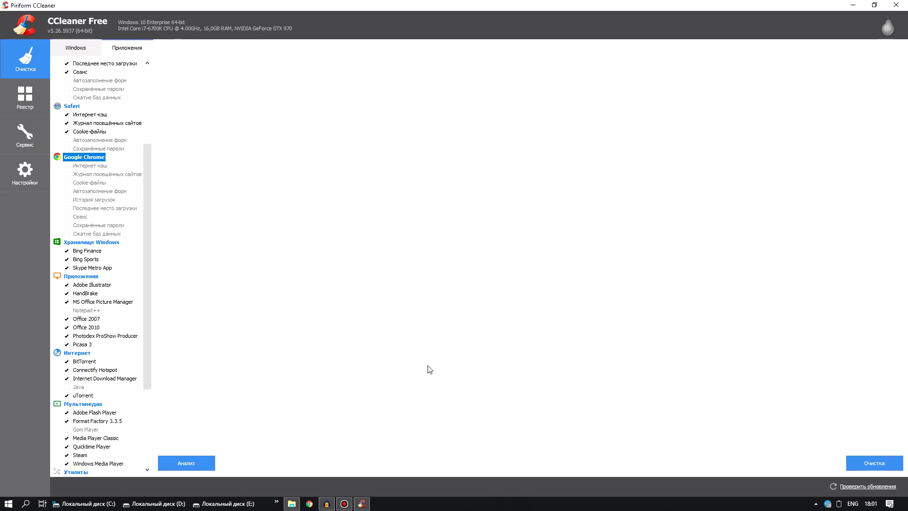
Run the cleaning of the selected Windows and application items and confirm the file deletion
click(875, 465)
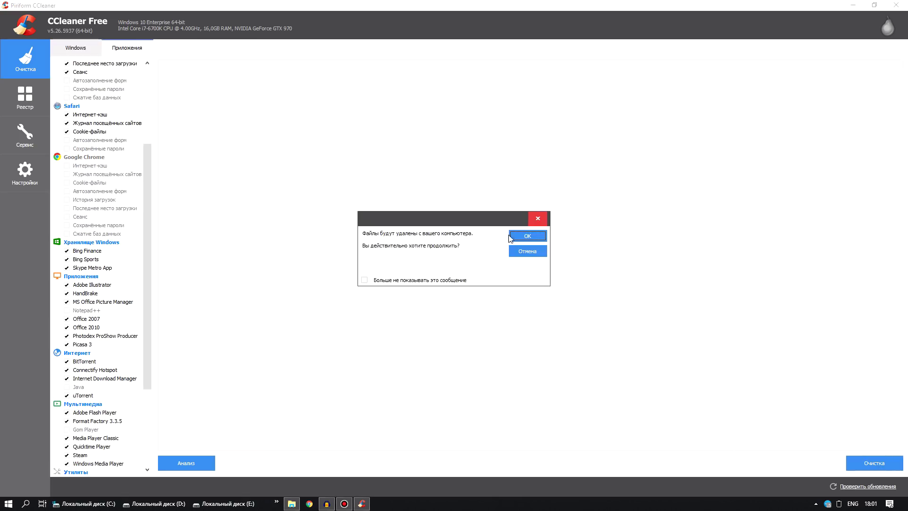
click(537, 235)
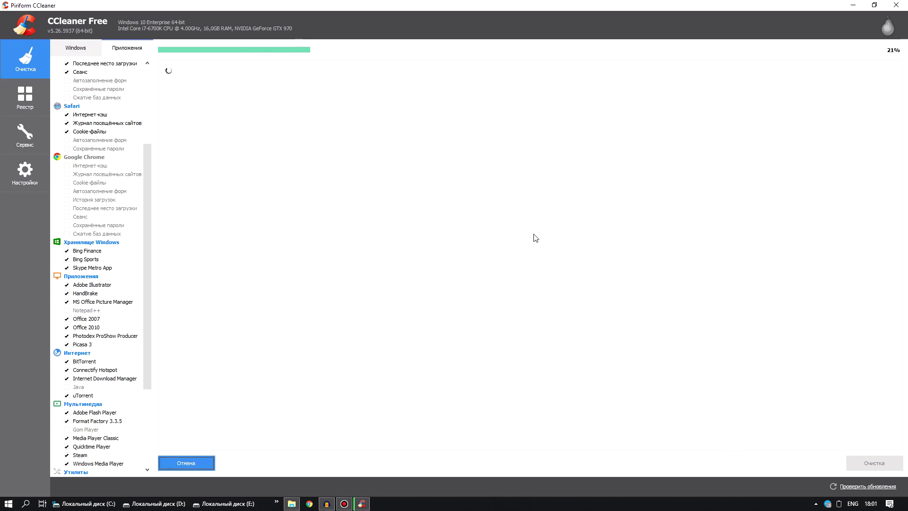
click(533, 234)
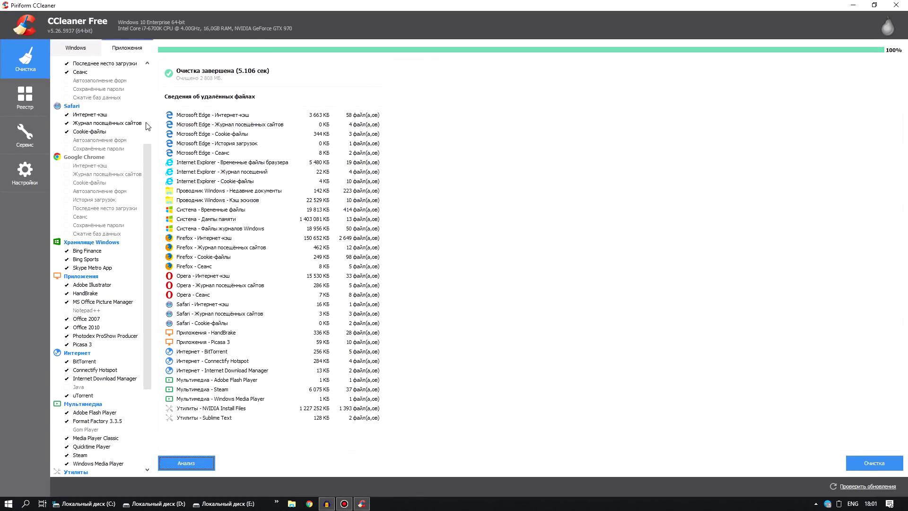
Scan the registry for problems and fix all the checked ones without saving a backup
click(28, 98)
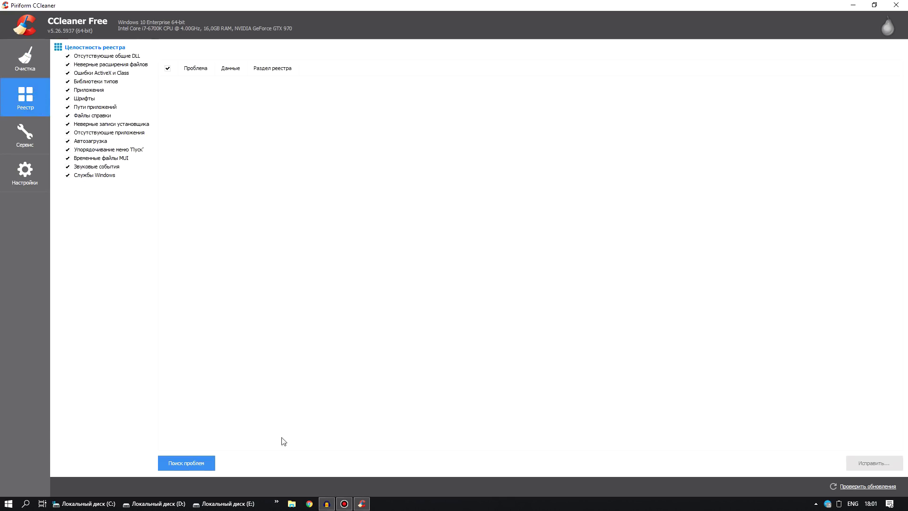
click(208, 463)
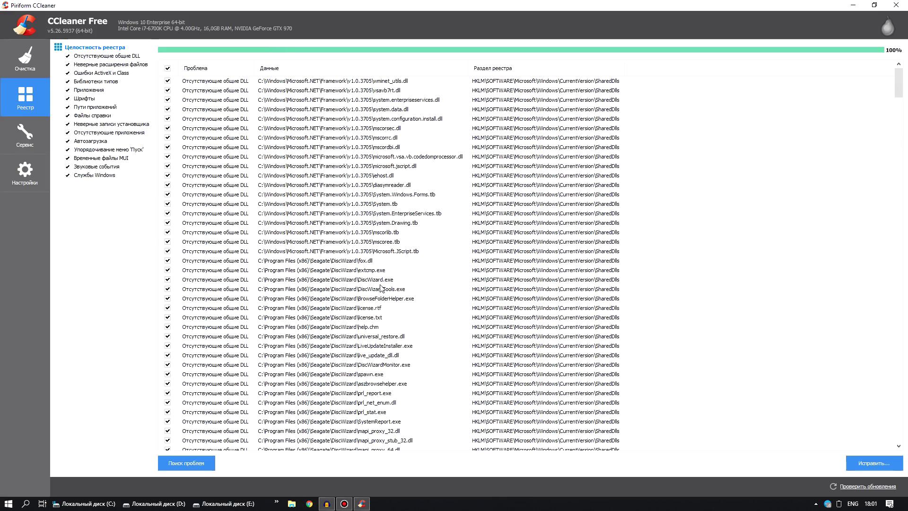
click(855, 463)
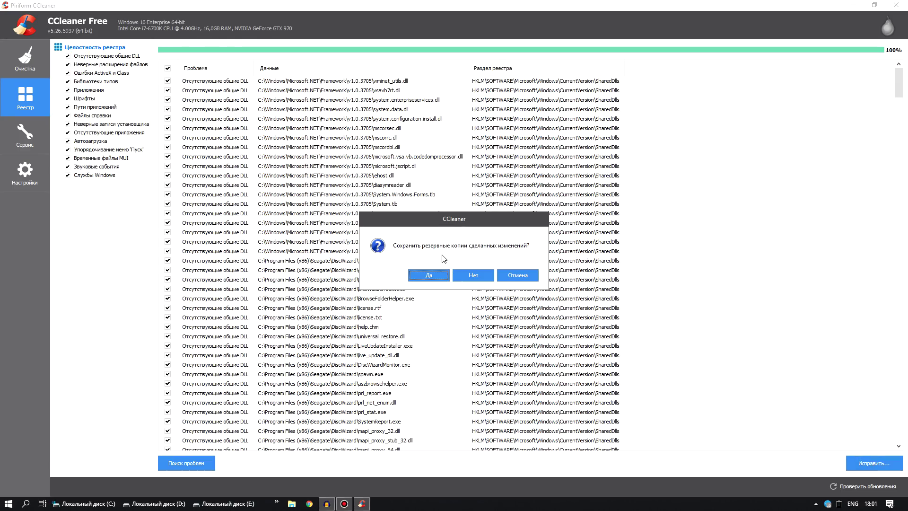
click(474, 275)
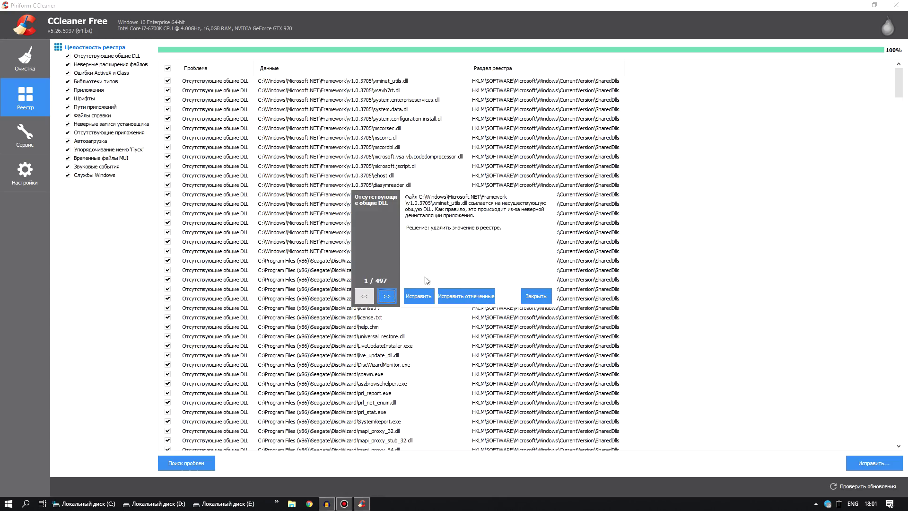
click(476, 301)
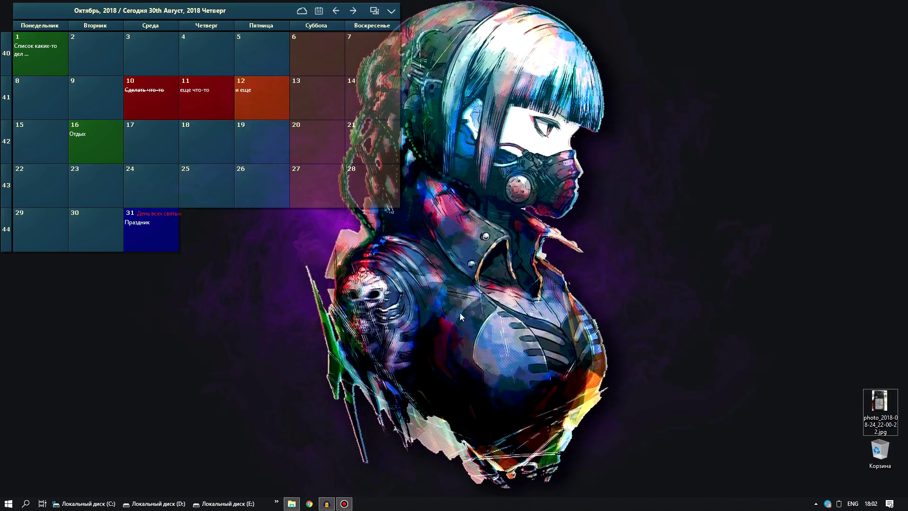
Open Task Manager over the Speedup-Soft folder and show its list of startup programs
click(292, 503)
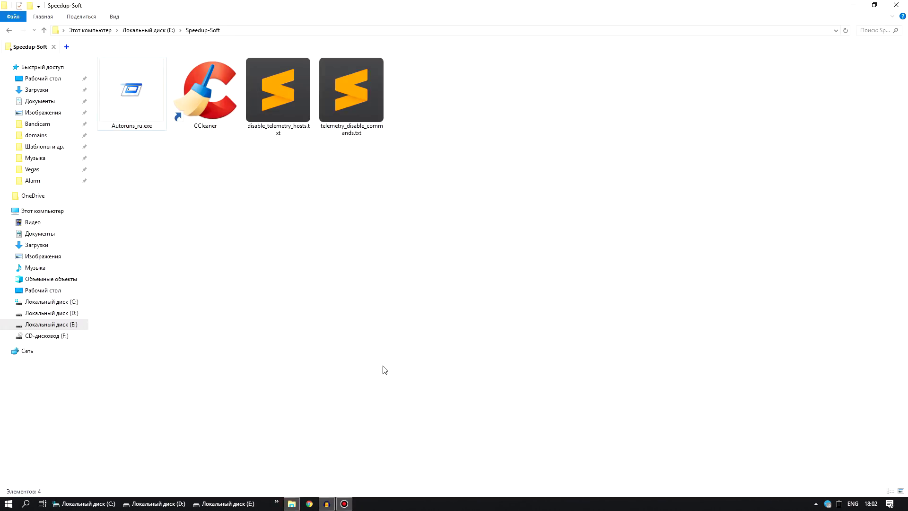
double_click(140, 98)
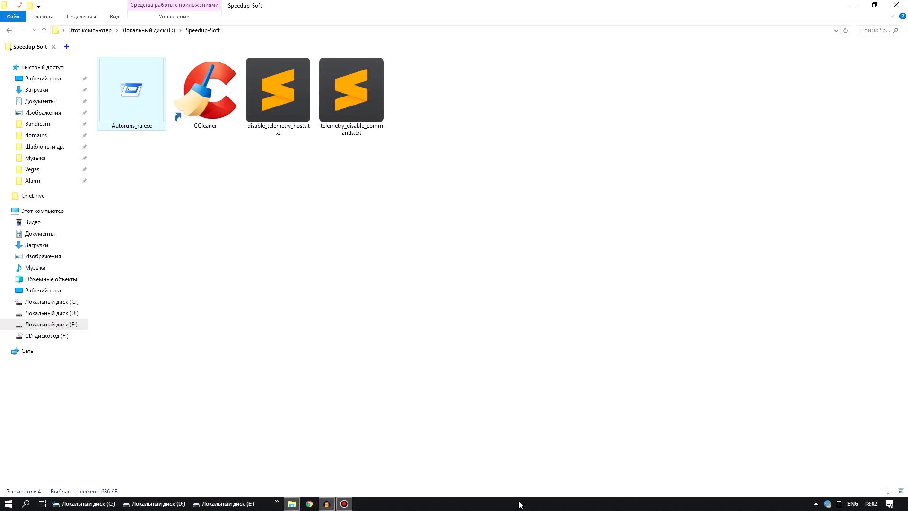
right_click(502, 505)
click(562, 457)
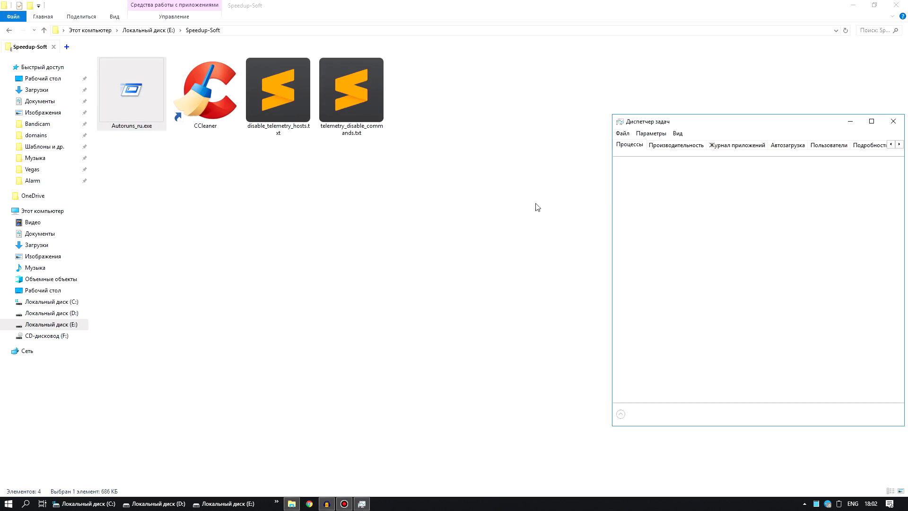
click(466, 135)
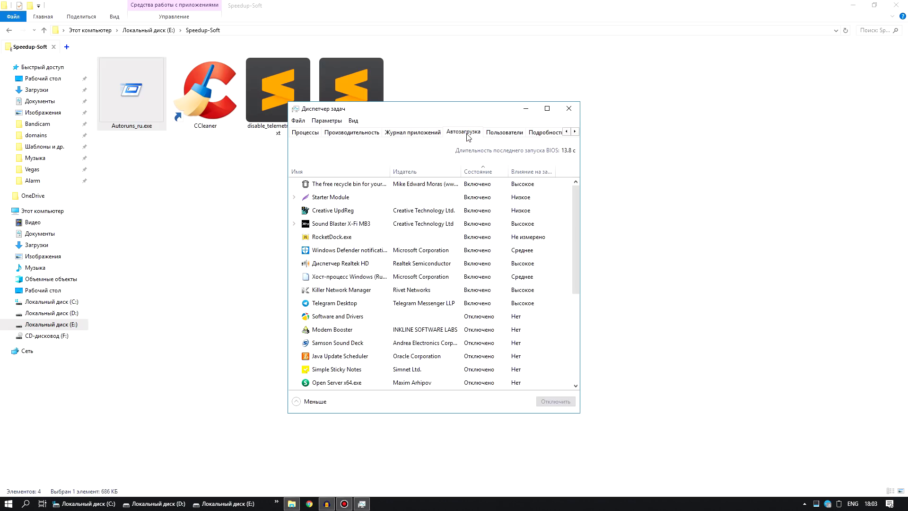
scroll(416, 268, down, 1)
scroll(428, 260, up, 1)
click(8, 503)
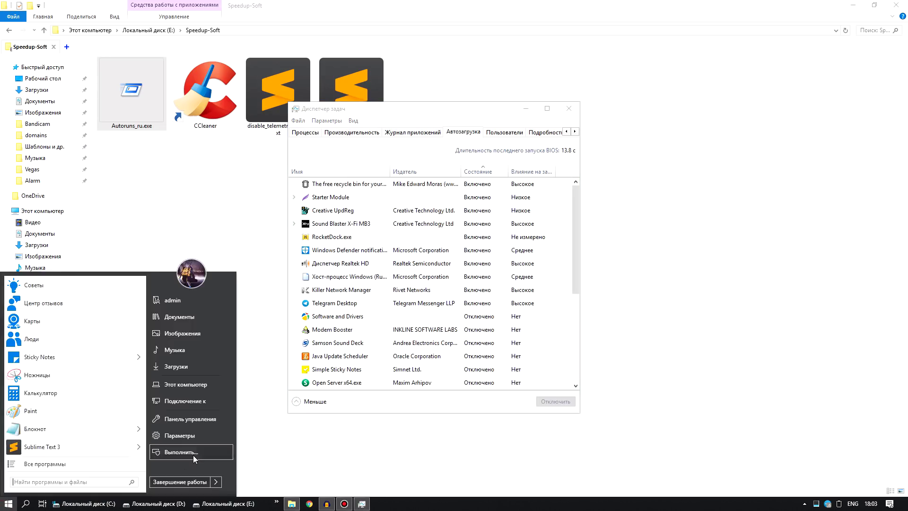
click(192, 454)
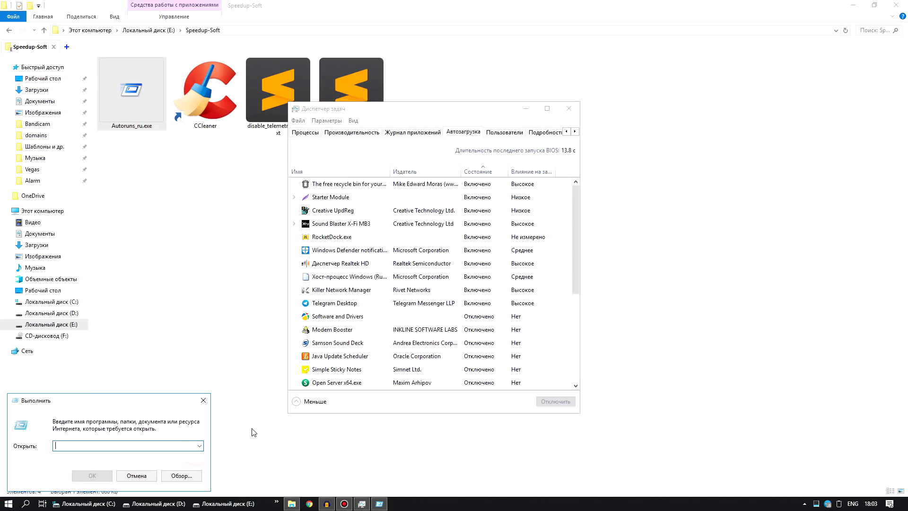
click(204, 400)
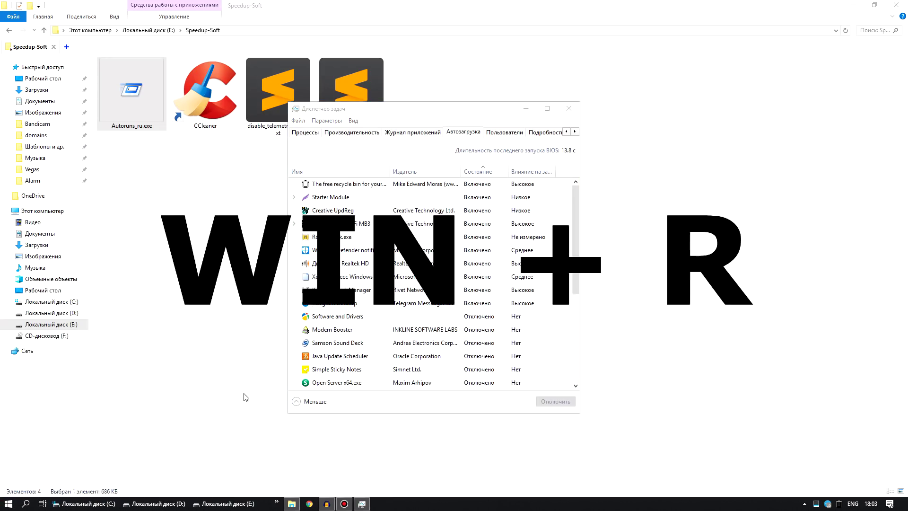
Run msconfig, view the startup section of System Configuration, and close the window
key(super+r)
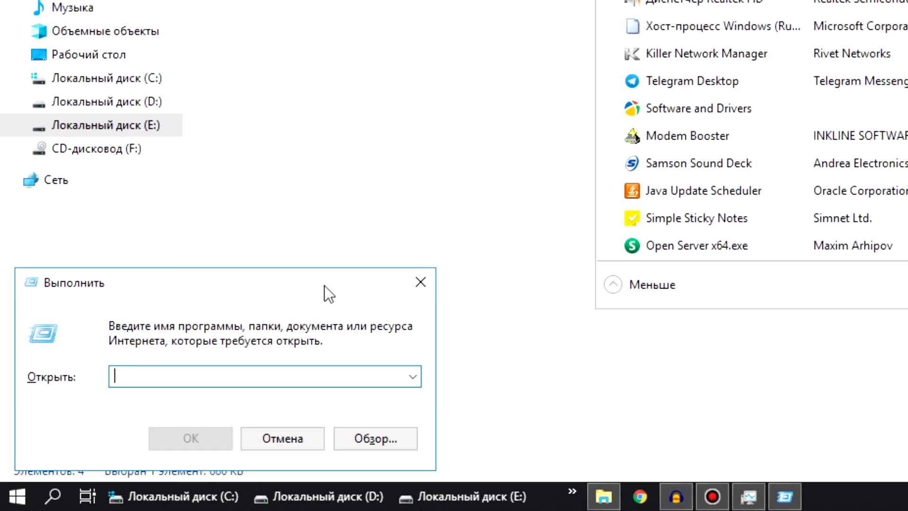
text(msconfig)
key(Return)
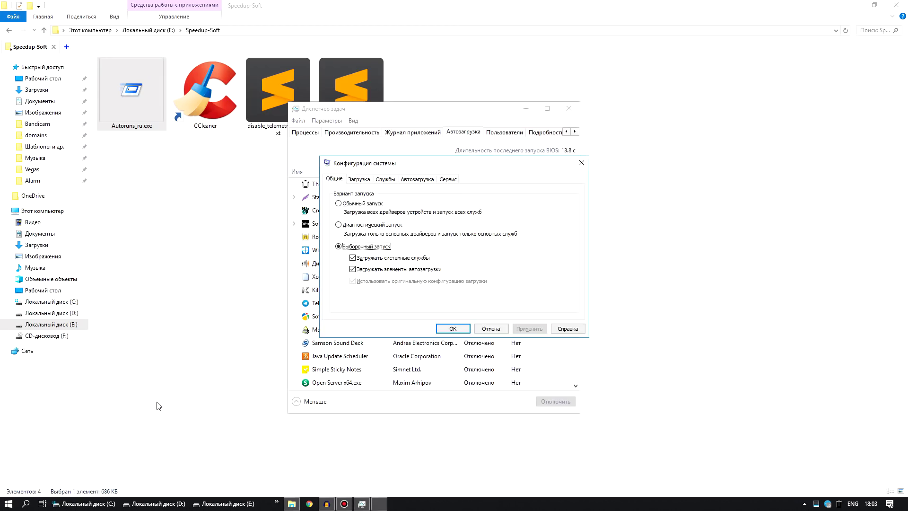
drag(466, 163, 250, 181)
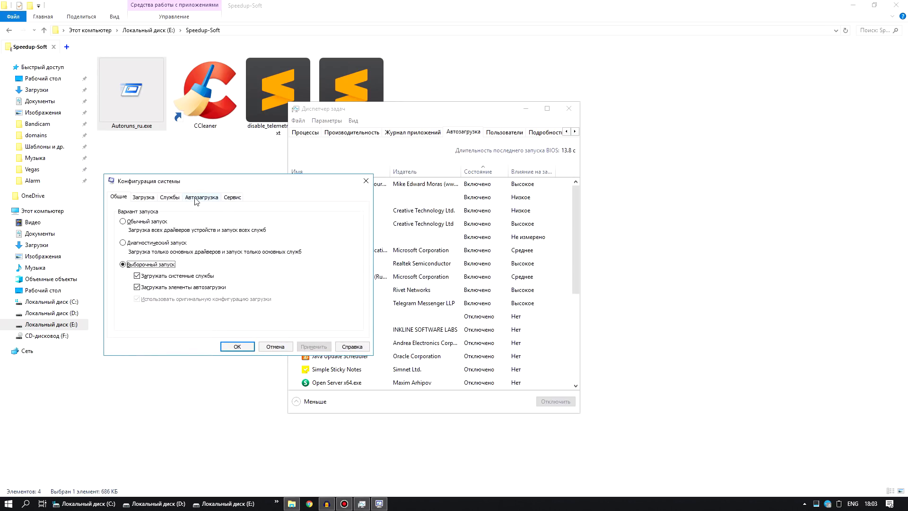
drag(204, 181, 180, 156)
click(184, 173)
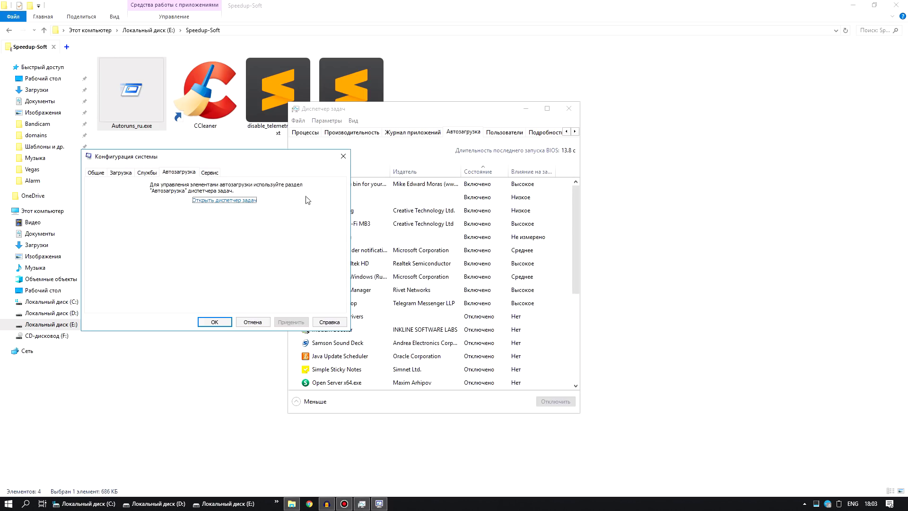
click(343, 156)
Switch Task Manager to its compact view and back to the detailed view with the startup list
drag(440, 114, 440, 97)
click(465, 118)
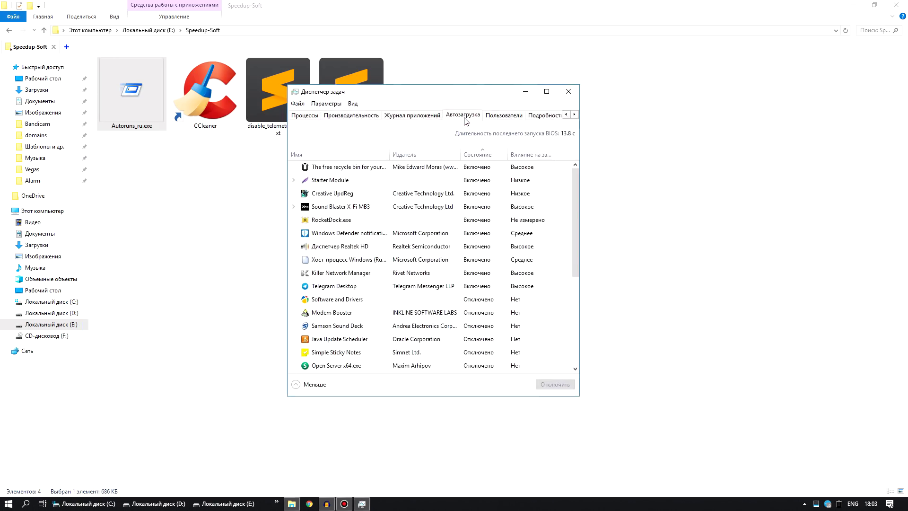
click(296, 384)
drag(361, 94, 471, 166)
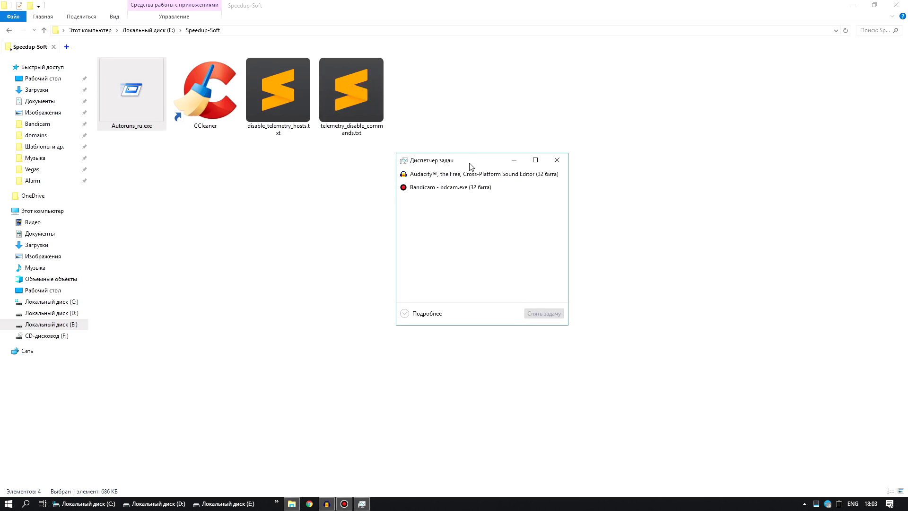
click(415, 315)
click(578, 188)
drag(522, 160, 353, 110)
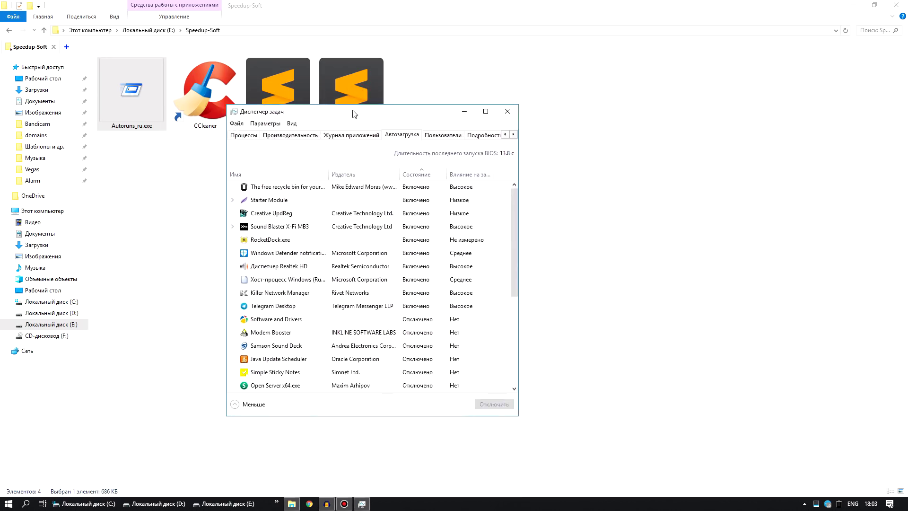
Look through the enabled startup programs in Task Manager, such as Telegram Desktop, Killer Network Manager, RocketDock and Starter Module
click(426, 176)
click(416, 306)
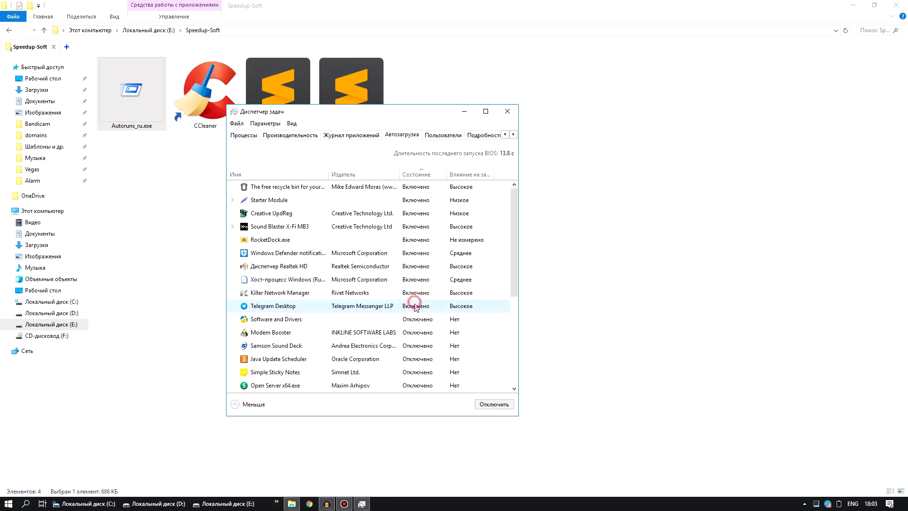
click(333, 188)
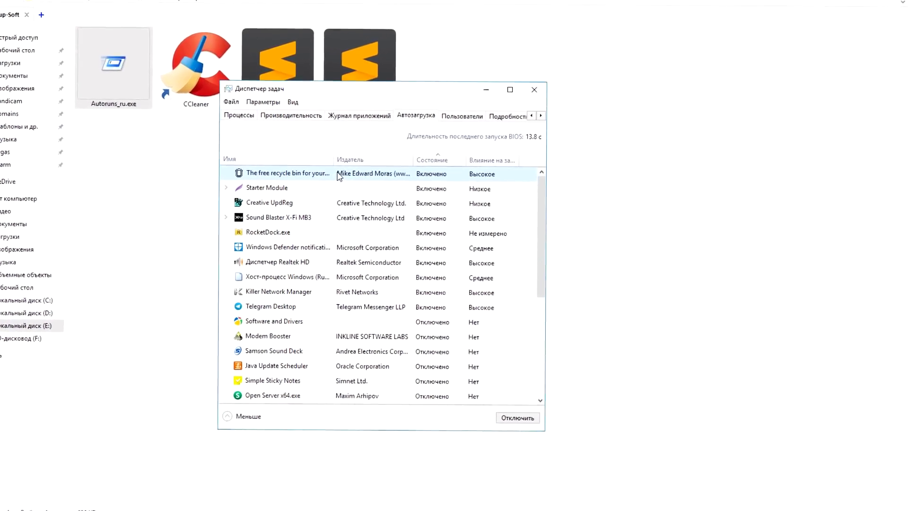
click(301, 306)
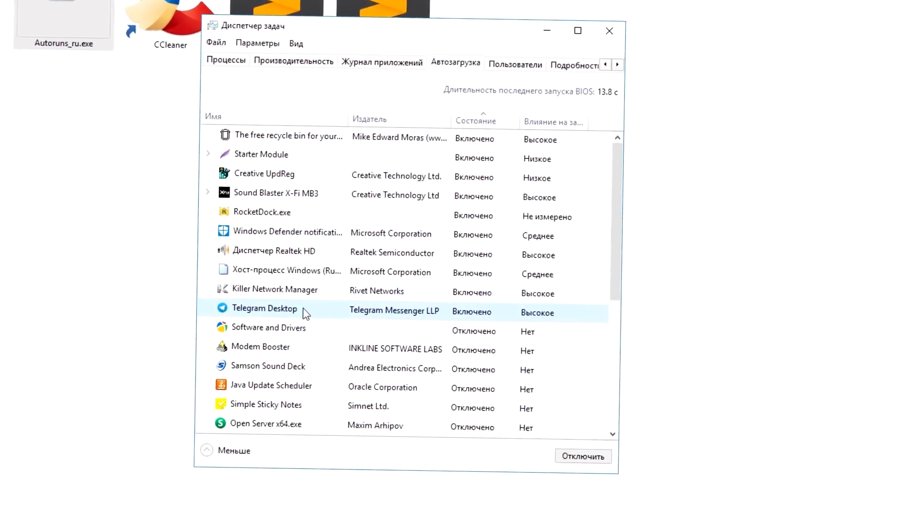
click(299, 290)
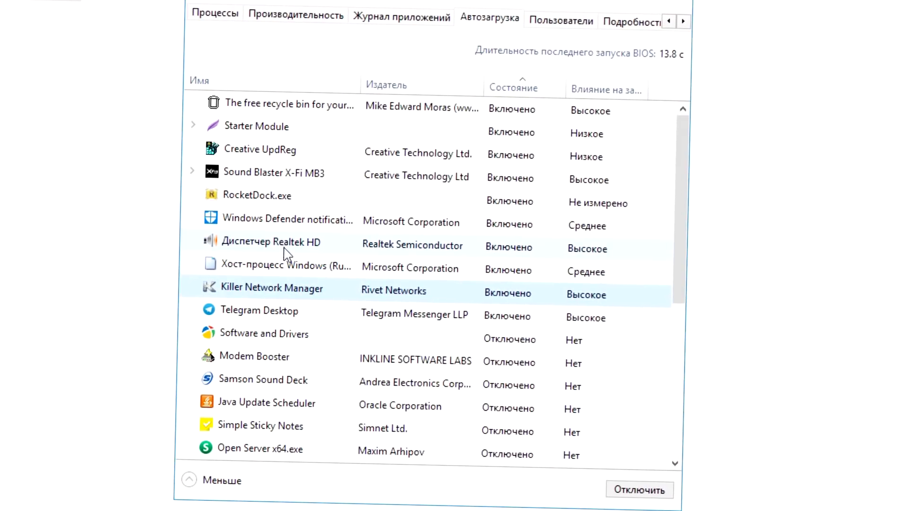
click(285, 245)
click(294, 220)
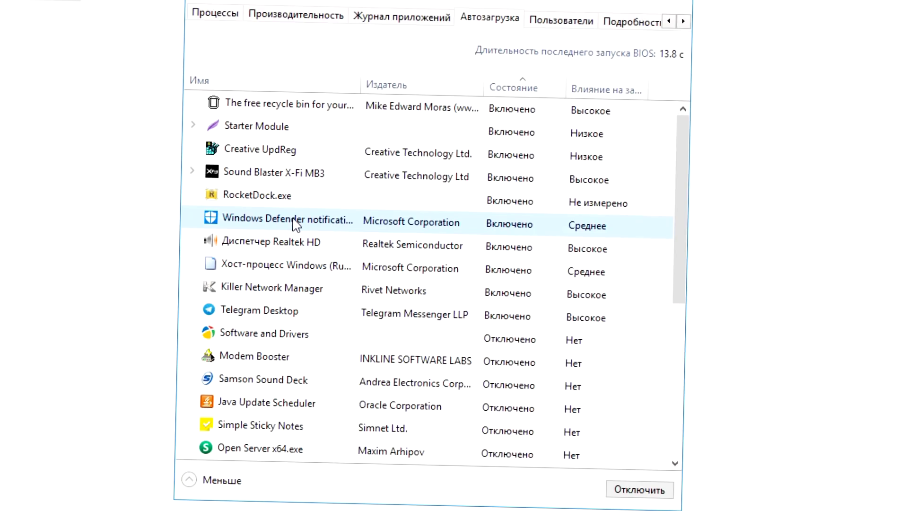
click(335, 199)
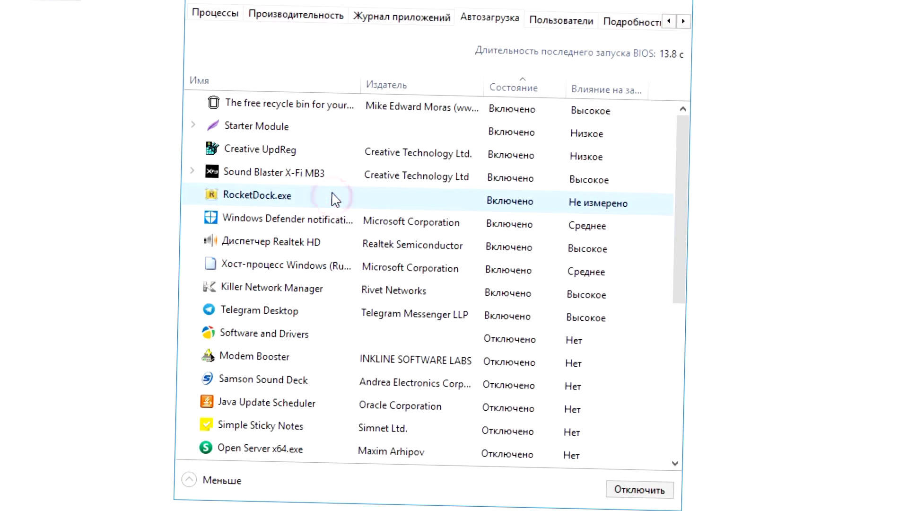
click(329, 131)
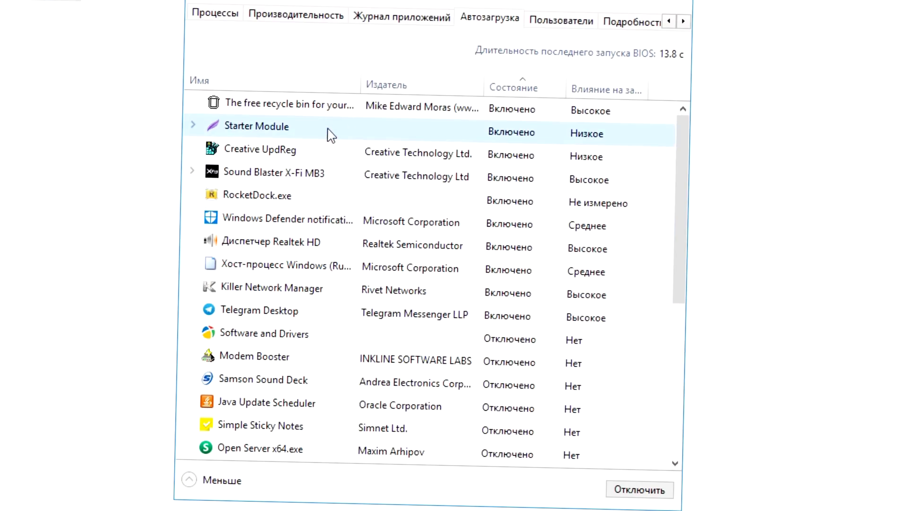
click(277, 102)
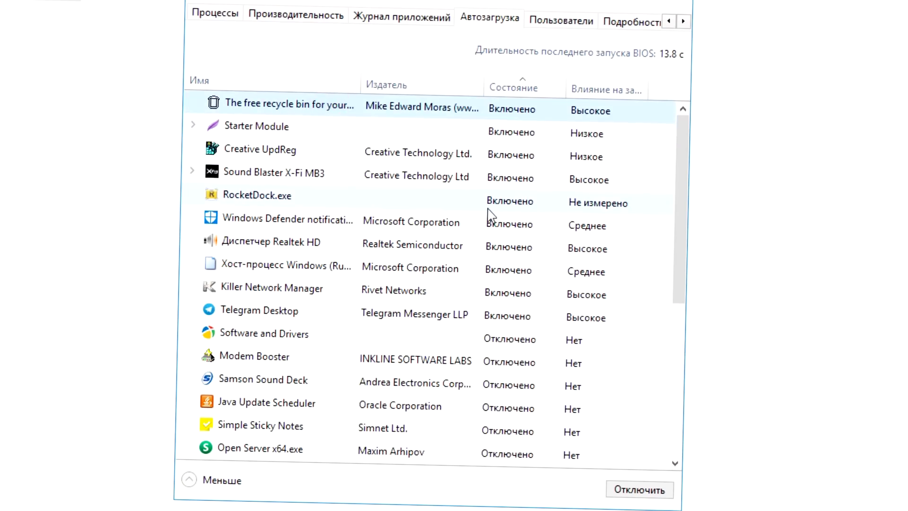
Examine the disabled startup programs further down the list, such as Modem Booster and Simple Sticky Notes
scroll(489, 210, down, 1)
scroll(473, 218, down, 2)
click(296, 204)
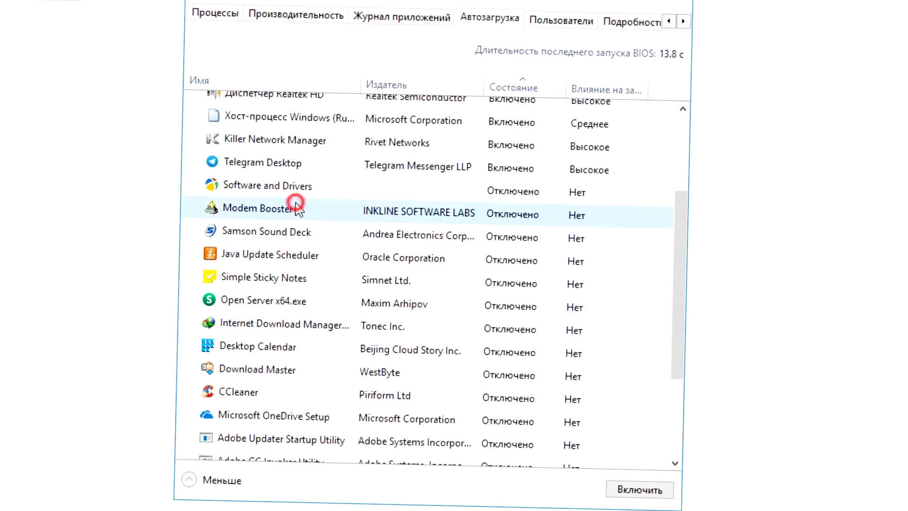
scroll(316, 204, down, 2)
click(336, 344)
click(359, 385)
click(397, 272)
scroll(407, 263, up, 1)
click(279, 229)
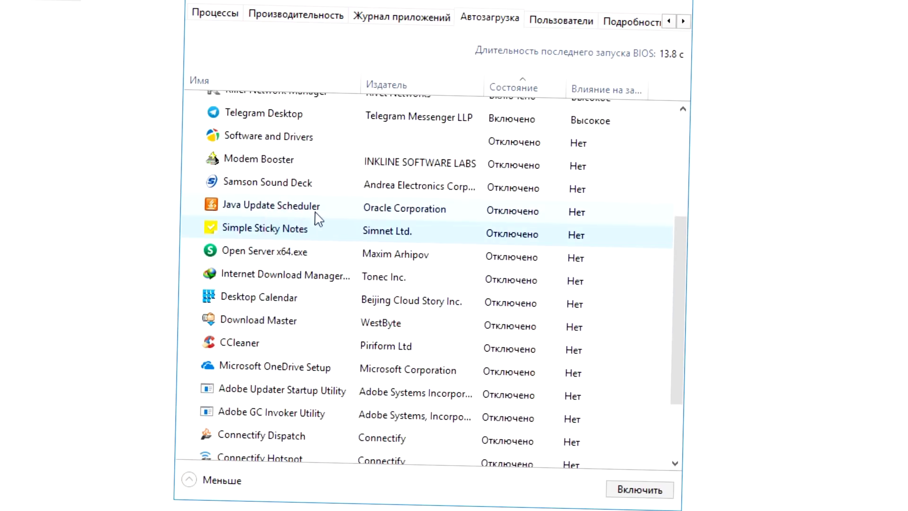
Enable Modem Booster in the startup list, and disable it again
right_click(242, 161)
click(258, 171)
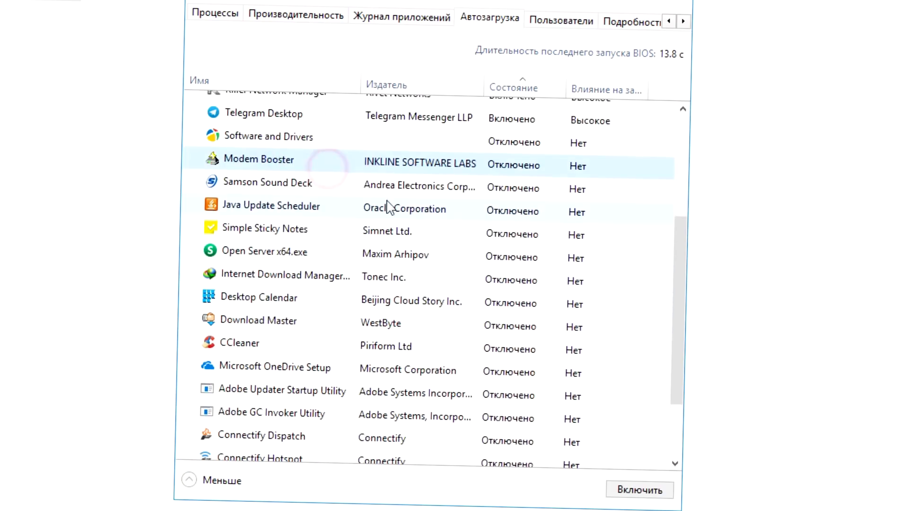
click(345, 308)
click(401, 334)
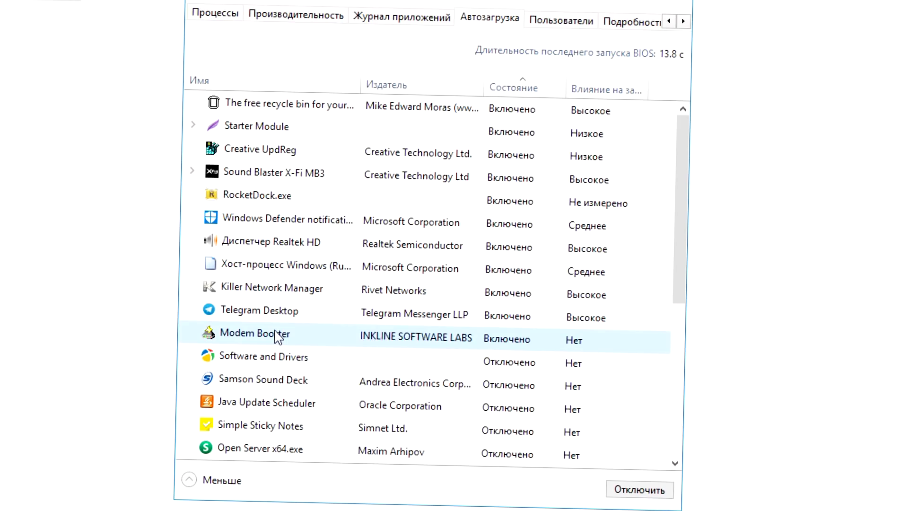
click(318, 294)
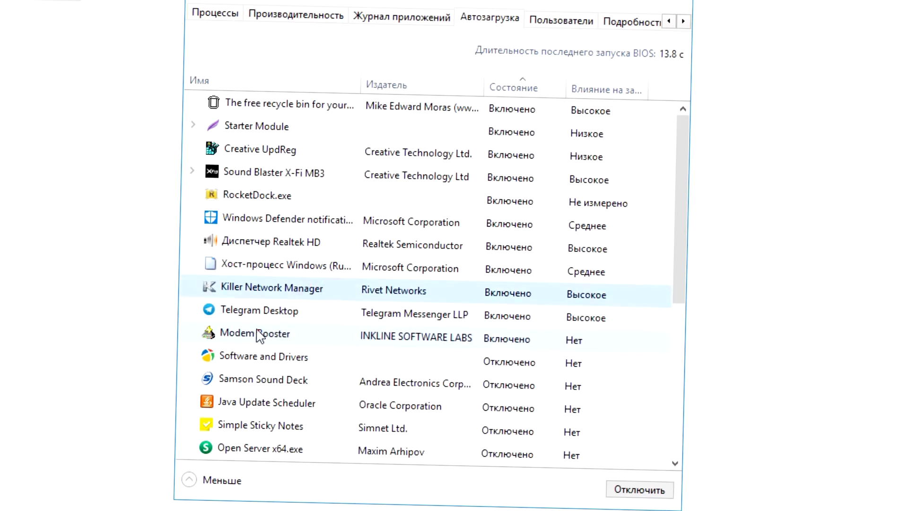
right_click(288, 334)
click(322, 344)
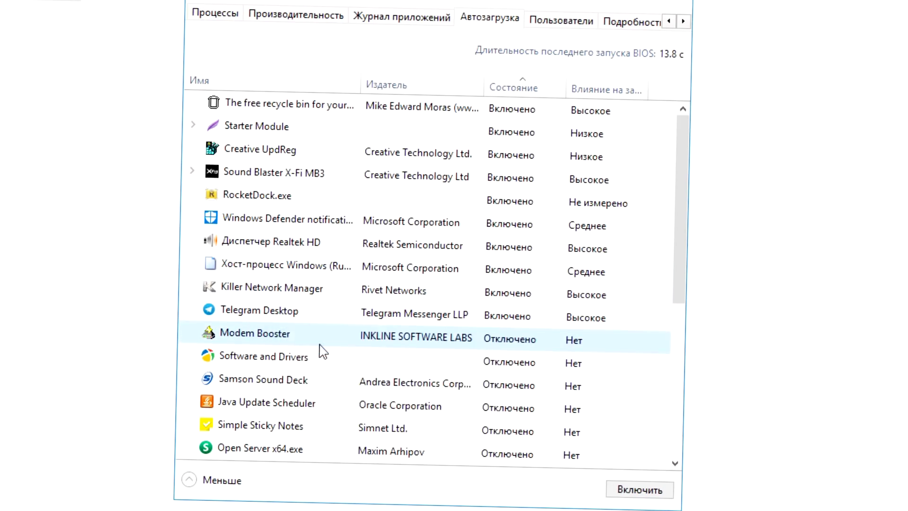
Close Task Manager and show the desktop
drag(348, 132, 371, 315)
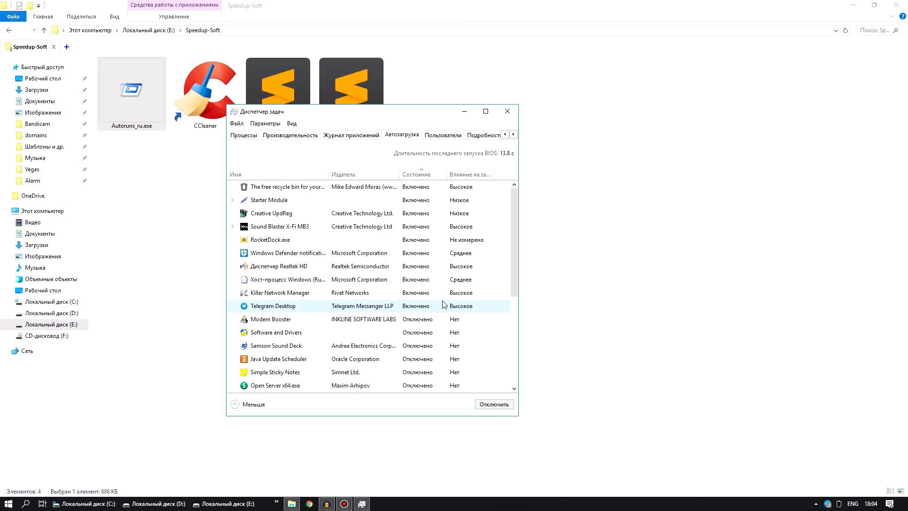
click(506, 111)
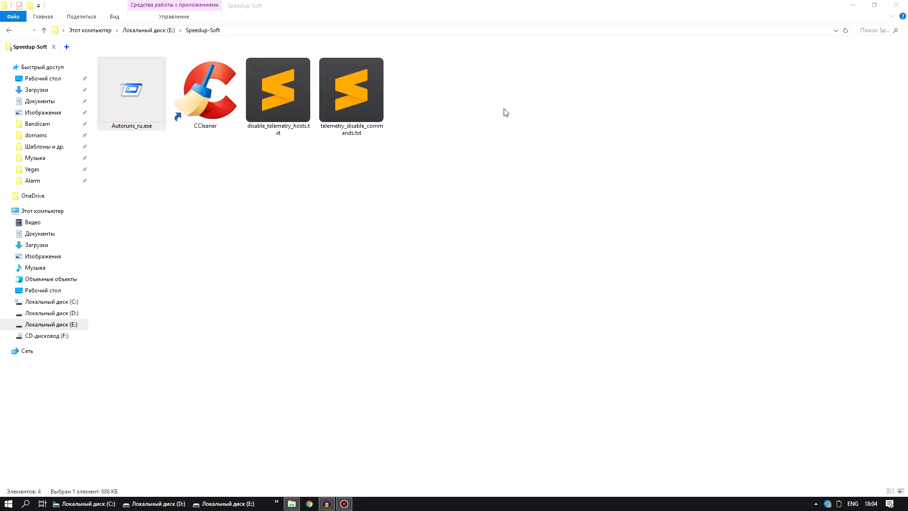
key(super+d)
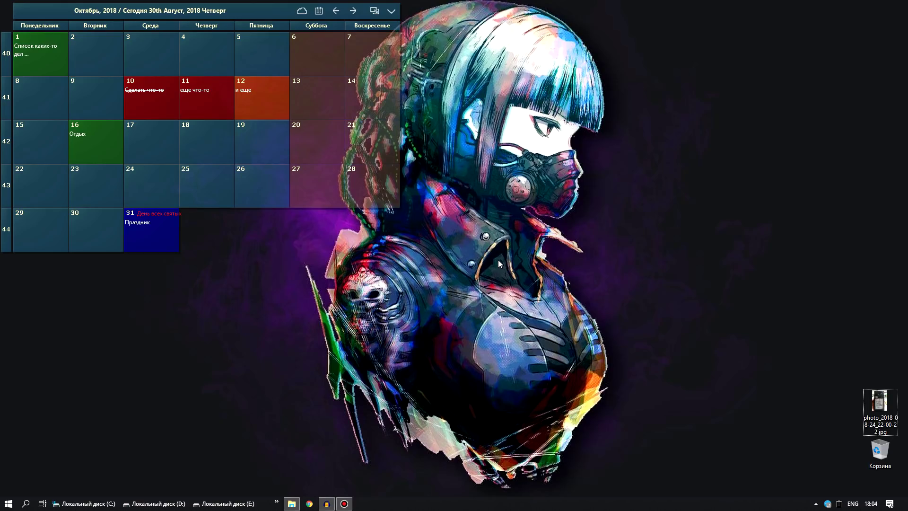
click(469, 240)
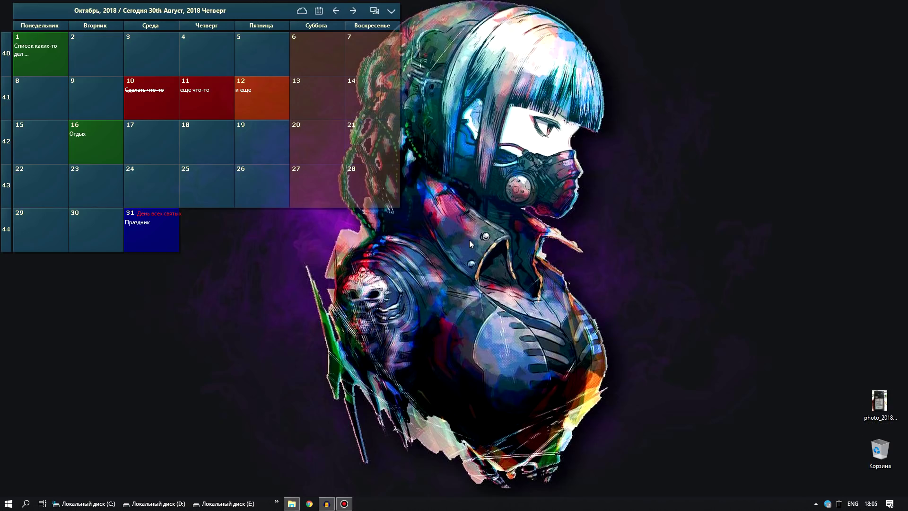
Launch Autoruns_ru.exe from the Speedup-Soft folder and shift its window slightly upward
click(292, 503)
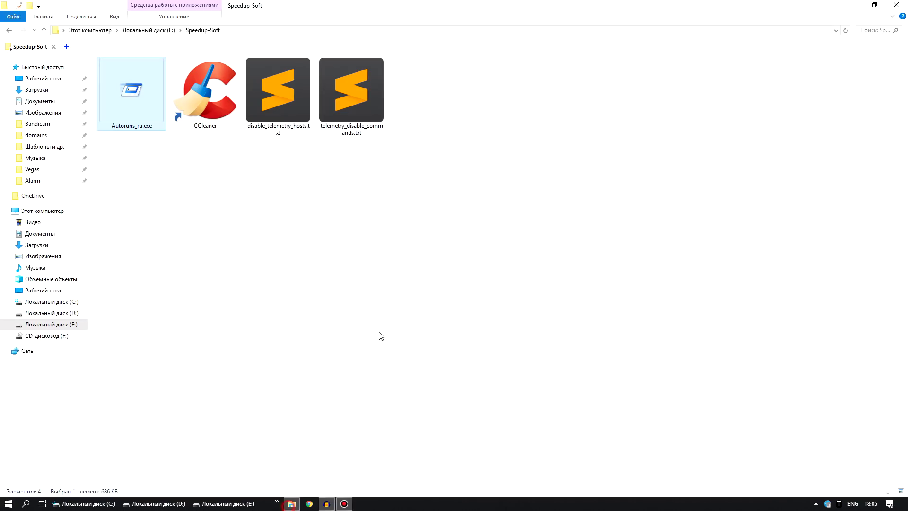
right_click(142, 84)
click(179, 96)
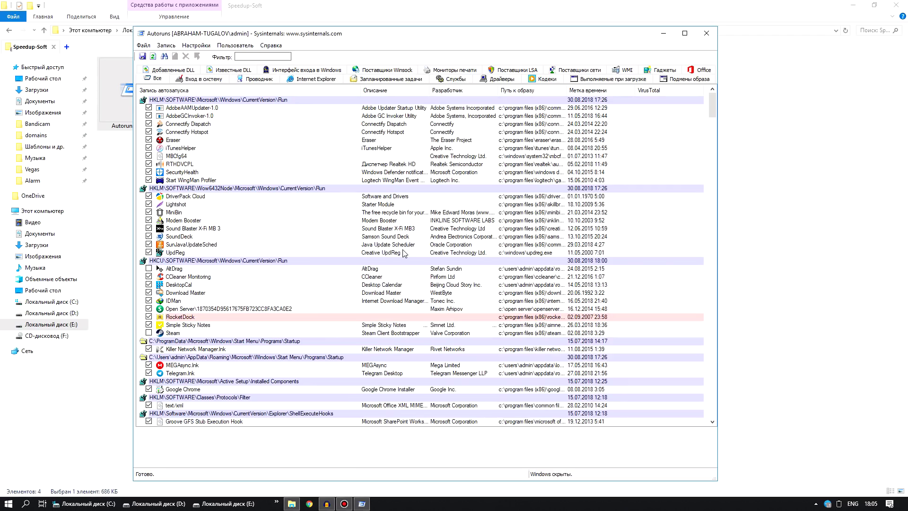
drag(348, 29, 347, 20)
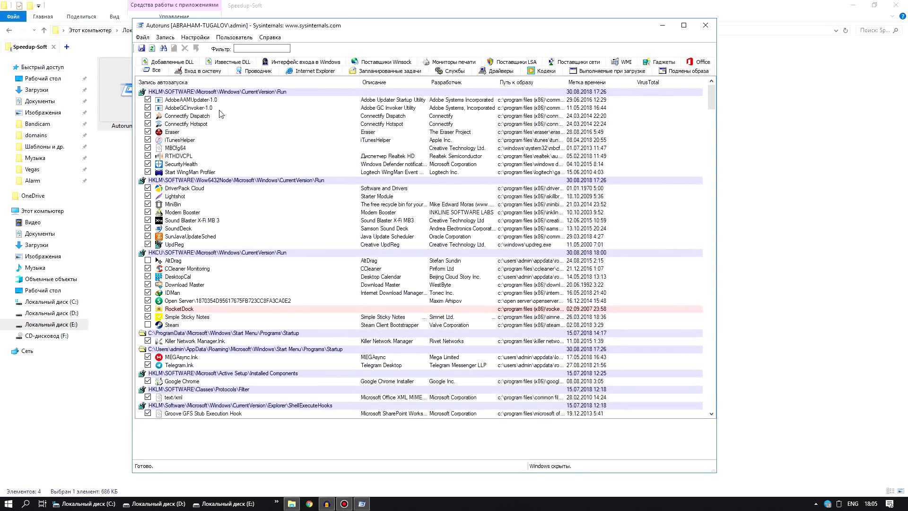
Disable the AdobeAAMUpdater-1.0, AdobeGCInvoker-1.0, Connectify Dispatch, Connectify Hotspot and Eraser autostart entries
click(200, 100)
click(147, 100)
click(147, 108)
click(148, 116)
click(147, 124)
click(148, 132)
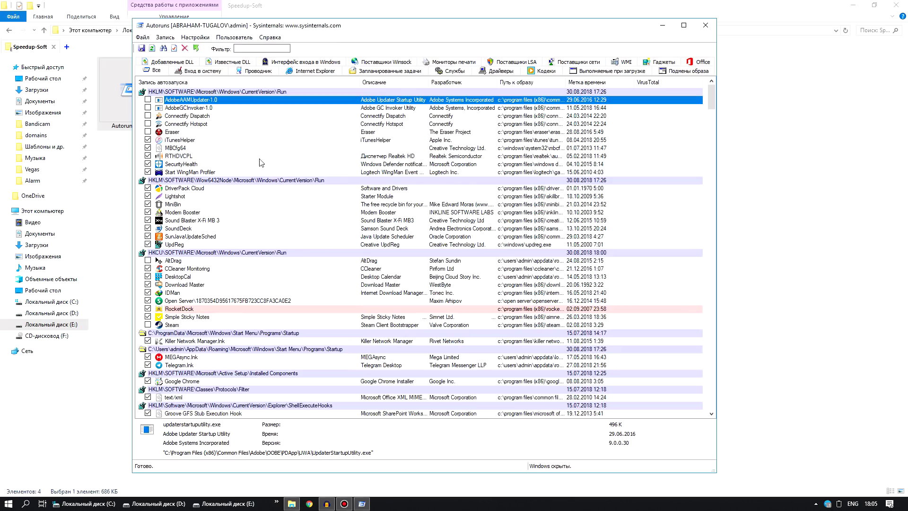
Disable the iTunesHelper, SecurityHealth and Start WingMan Profiler autostart entries
click(147, 140)
click(148, 164)
click(147, 172)
Disable Lightshot, DriverPack Cloud, Modem Booster, SoundDeck and SunJavaUpdateSched in the HKLM Wow6432Node Run group
click(148, 196)
click(147, 188)
click(148, 212)
click(148, 228)
click(147, 237)
click(148, 253)
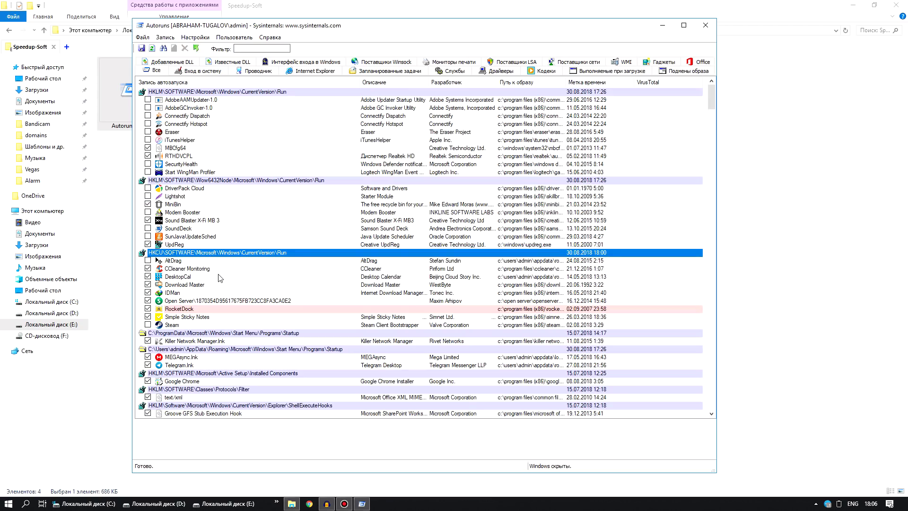
Disable the Simple Sticky Notes, Open Server, CCleaner Monitoring and MEGAsync.lnk autostart entries
scroll(182, 210, down, 3)
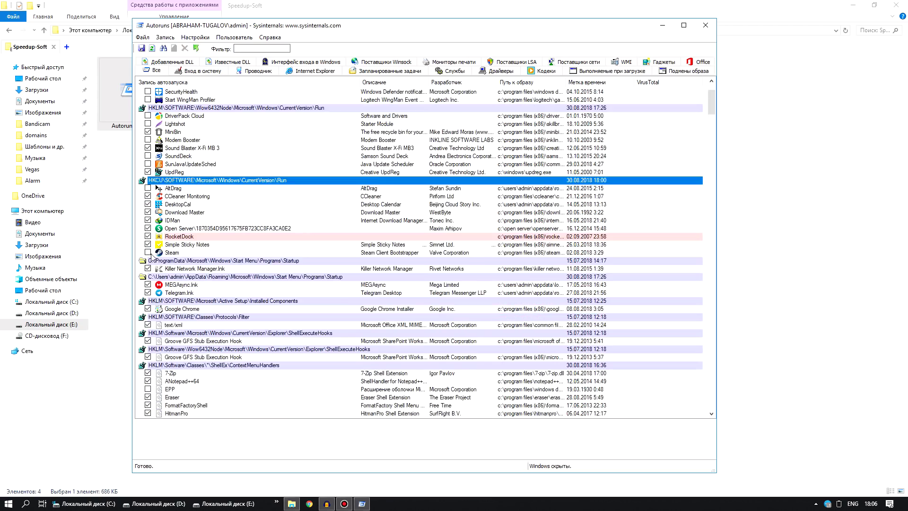
click(148, 245)
click(148, 229)
click(148, 197)
scroll(217, 225, down, 1)
click(147, 260)
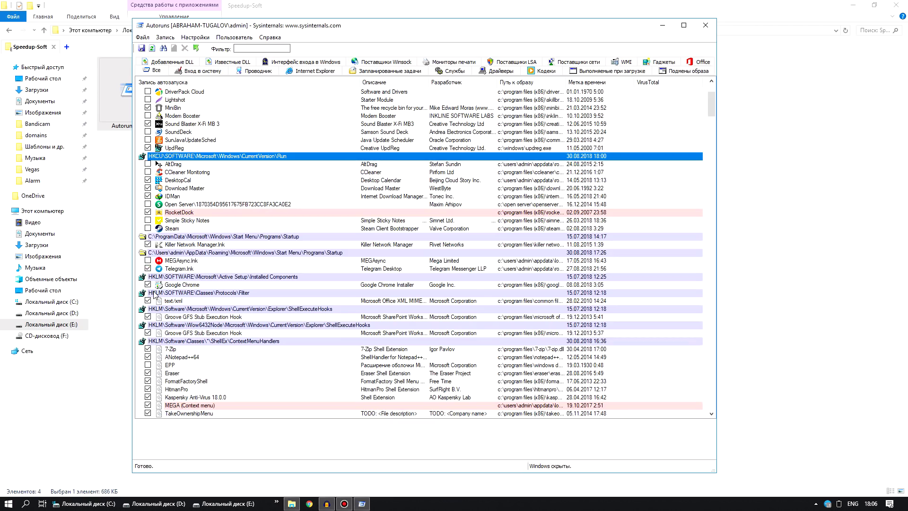
Examine the remaining autostart entries, including the shell context menu handlers, and the details of AdobeAAMUpdater-1.0 and DriverPack Cloud
scroll(198, 310, down, 15)
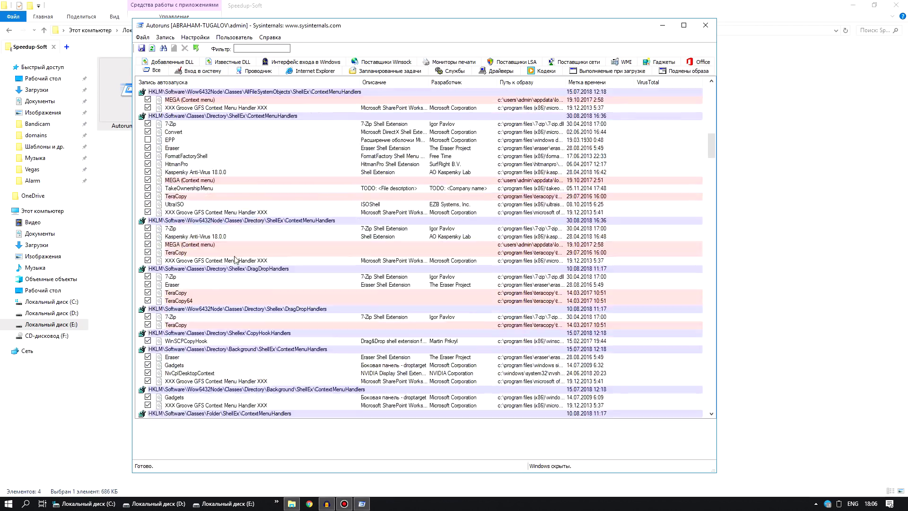
scroll(235, 259, down, 5)
scroll(251, 262, up, 4)
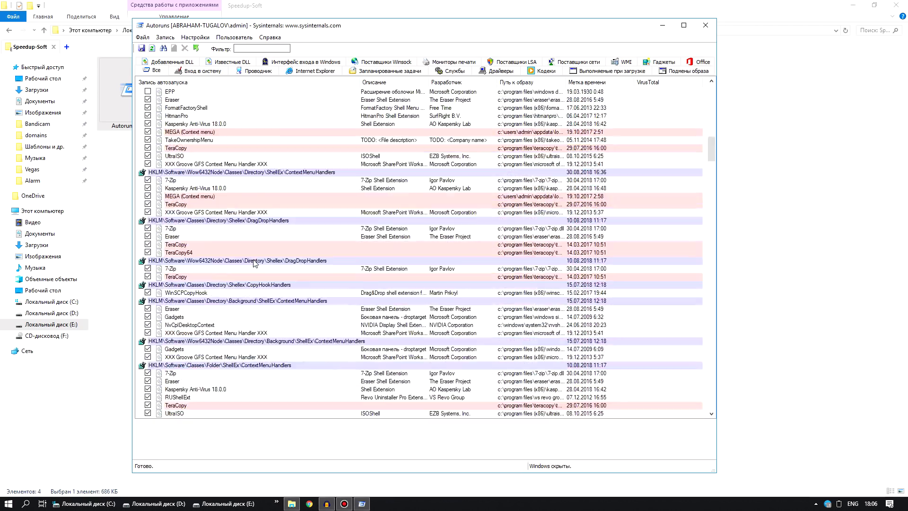
scroll(254, 263, up, 15)
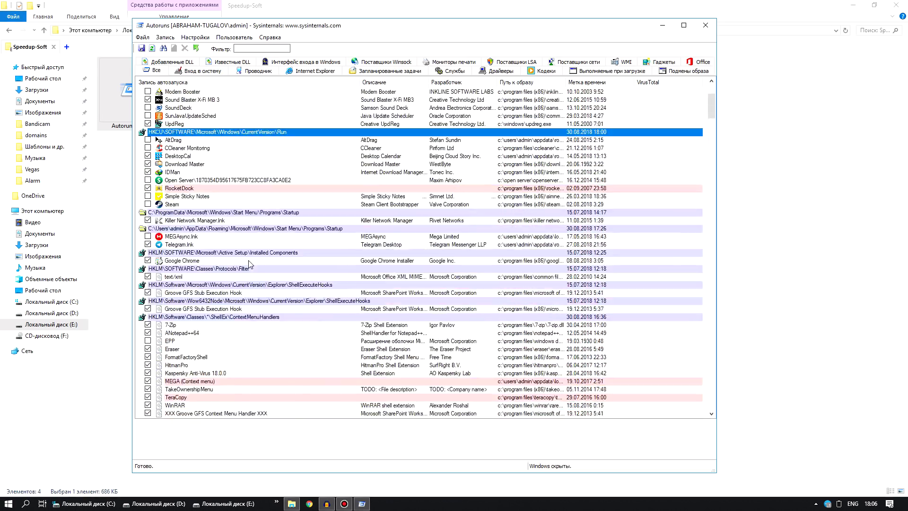
click(190, 101)
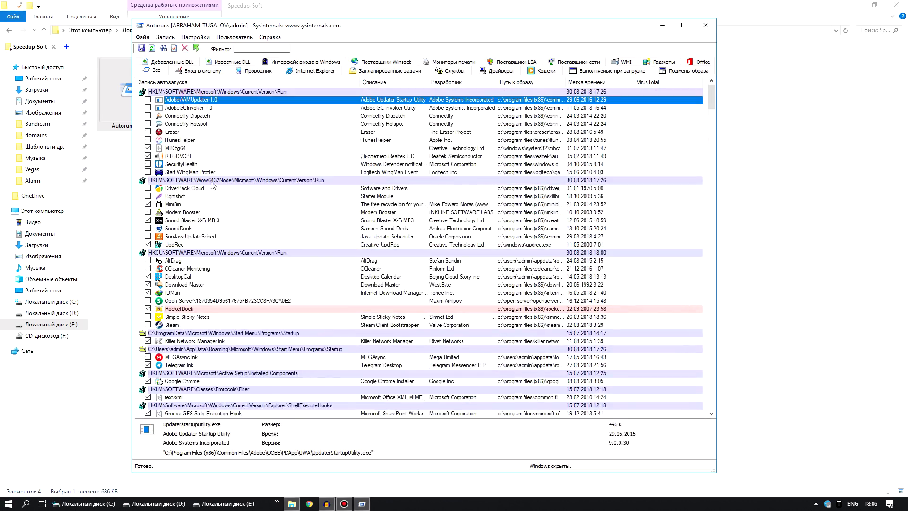
right_click(509, 503)
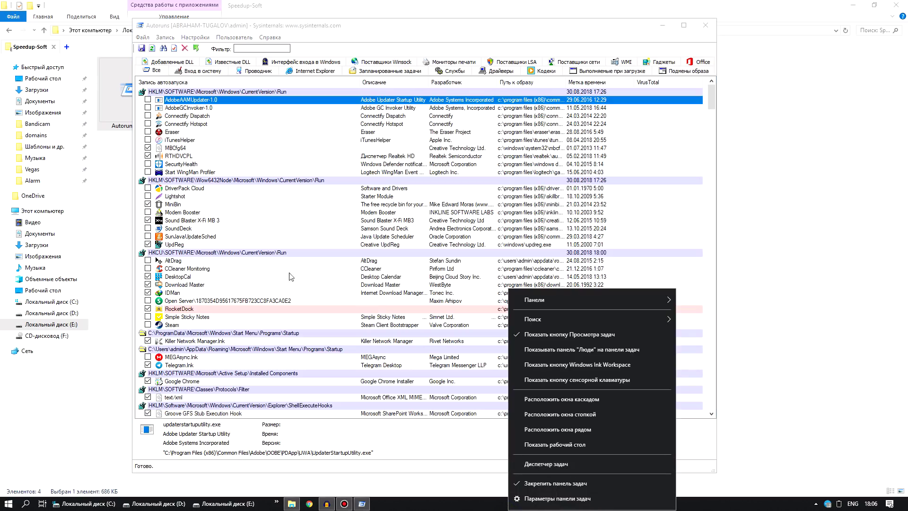
click(228, 188)
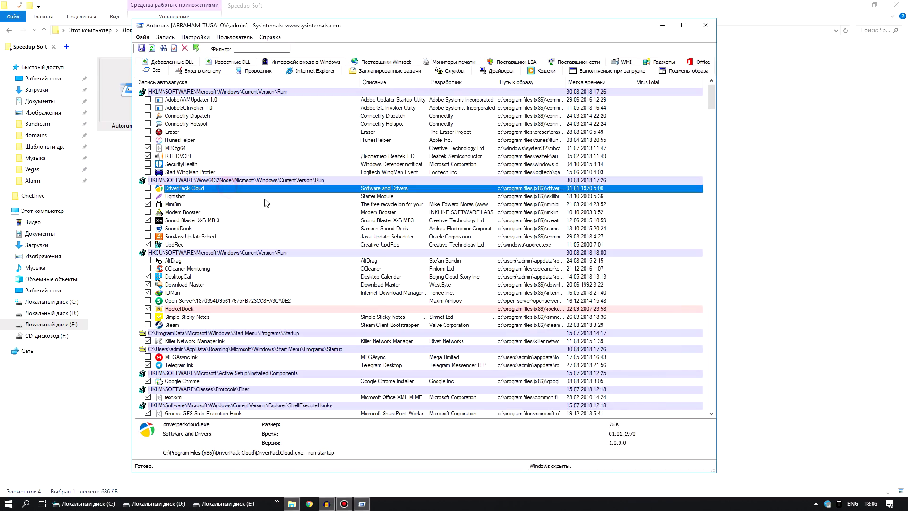
click(214, 100)
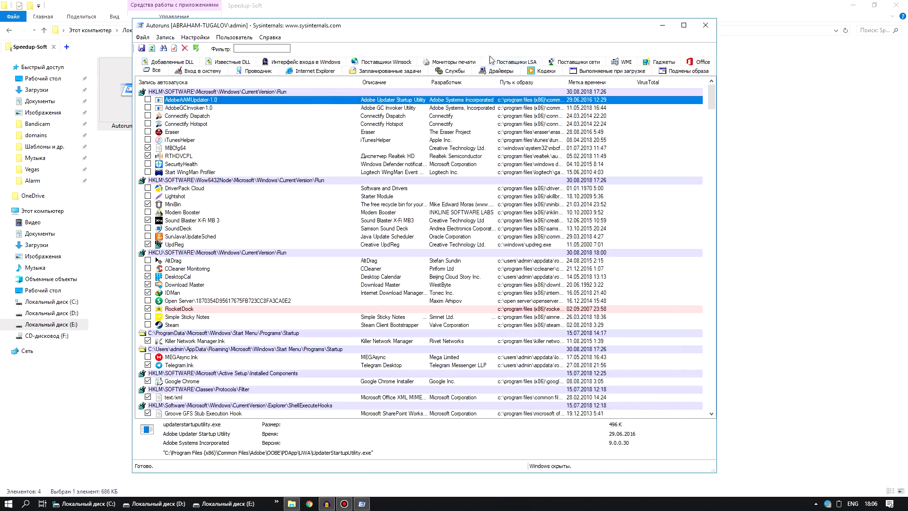
Close Autoruns and the Speedup-Soft folder window, and show This PC in a new File Explorer window
click(705, 25)
click(896, 4)
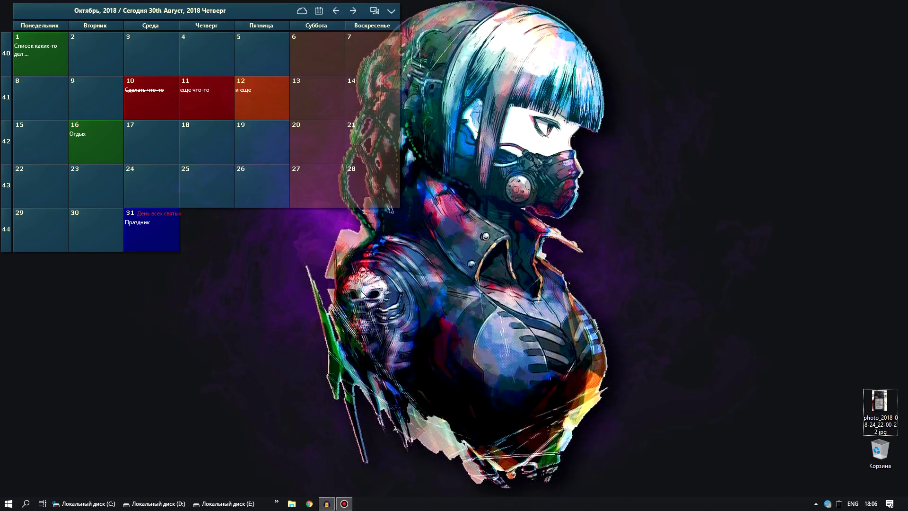
click(294, 505)
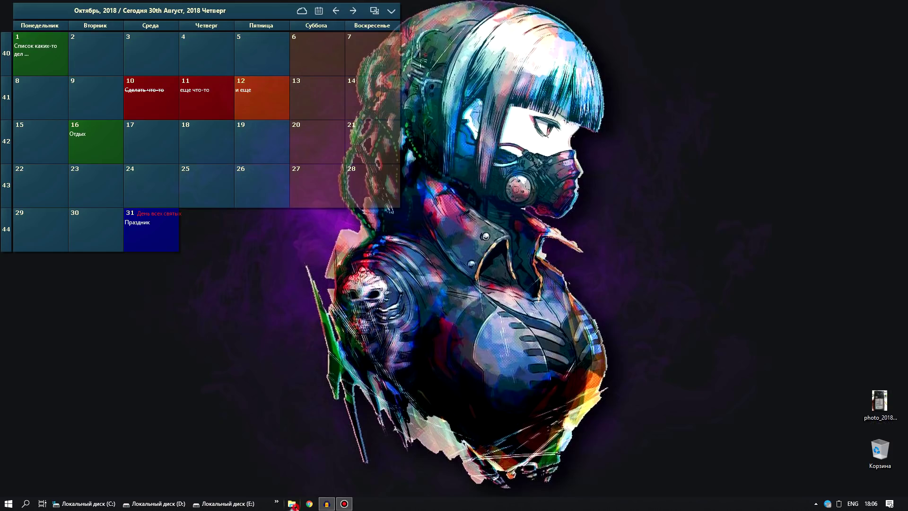
click(72, 210)
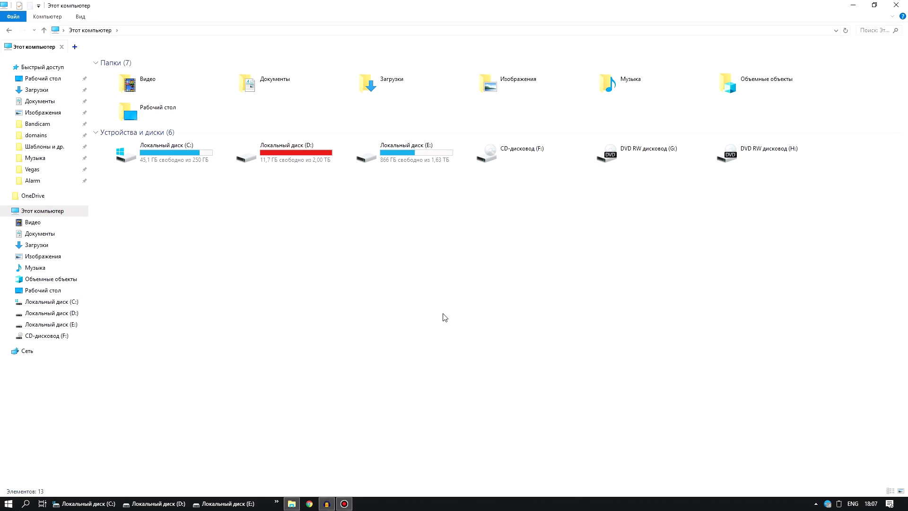
Open the drive optimization tool from the service options in the properties of Локальный диск (C:)
right_click(181, 151)
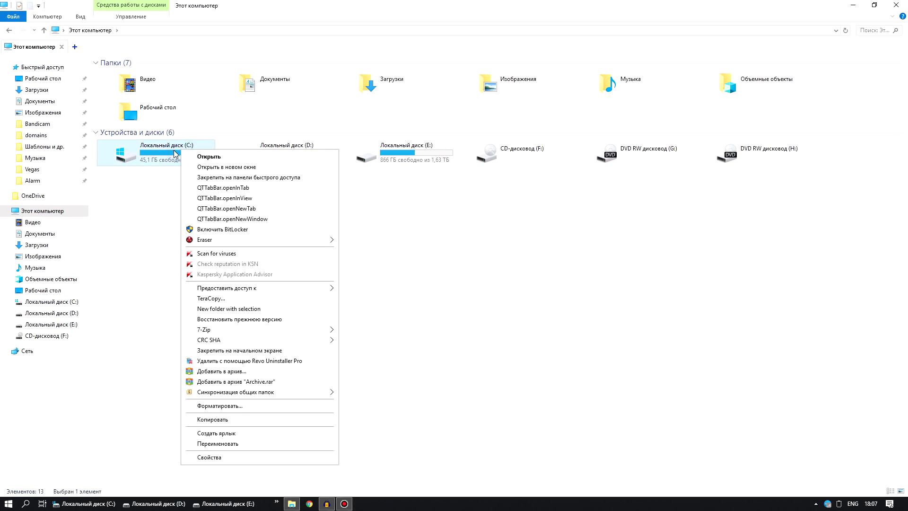
click(215, 457)
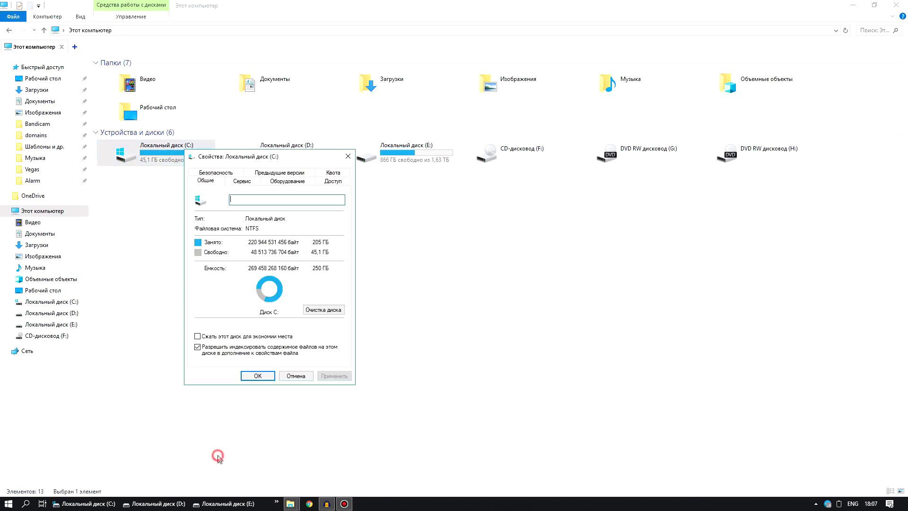
click(247, 184)
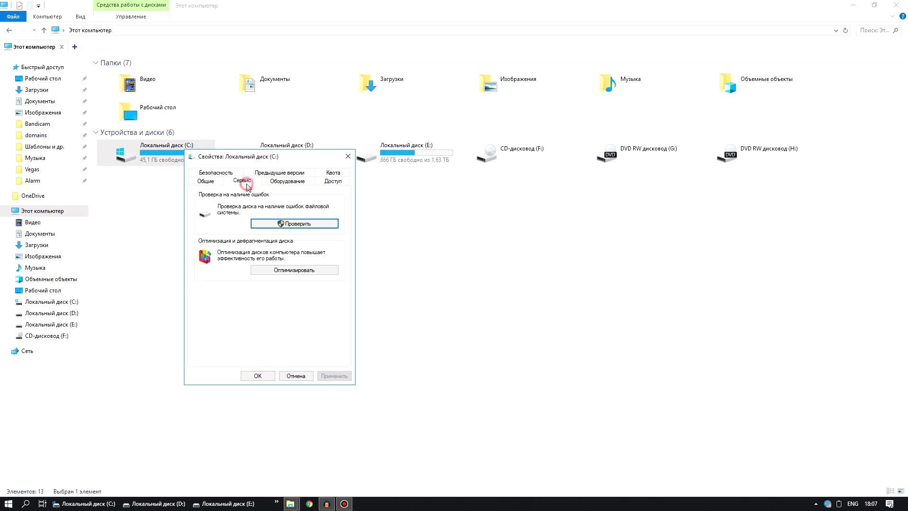
click(292, 270)
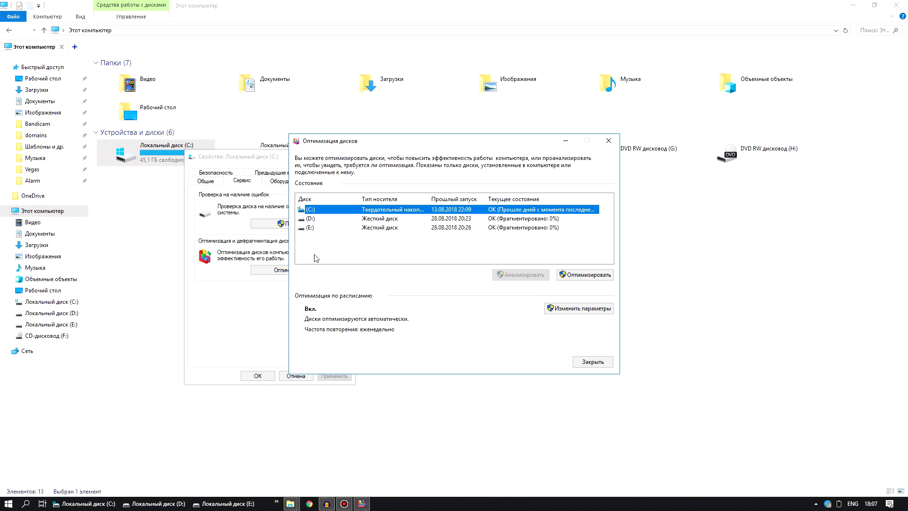
Optimize hard disk E:, shift the optimization window aside, and return to the desktop
click(323, 216)
key(Down)
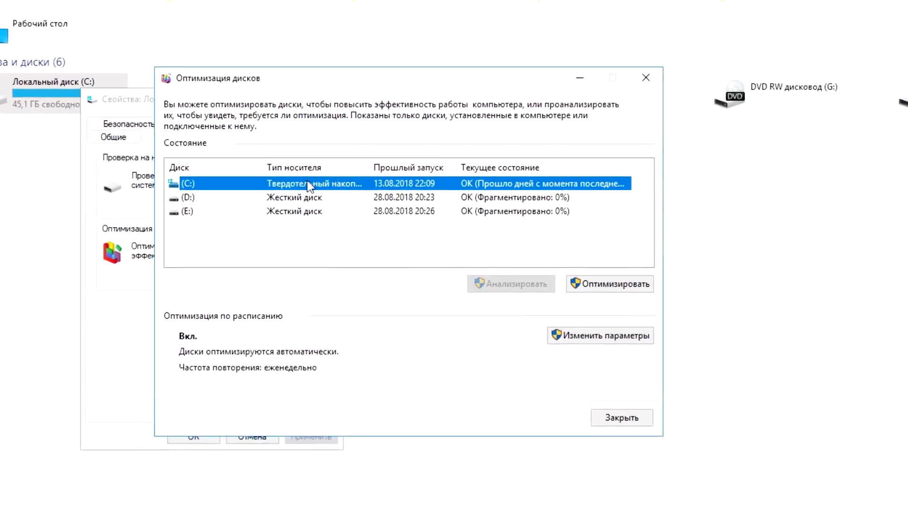
click(286, 169)
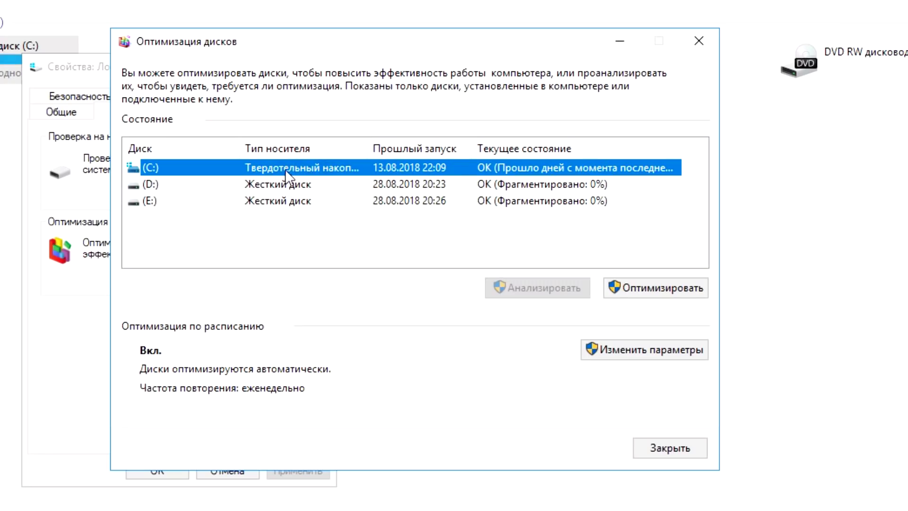
click(287, 206)
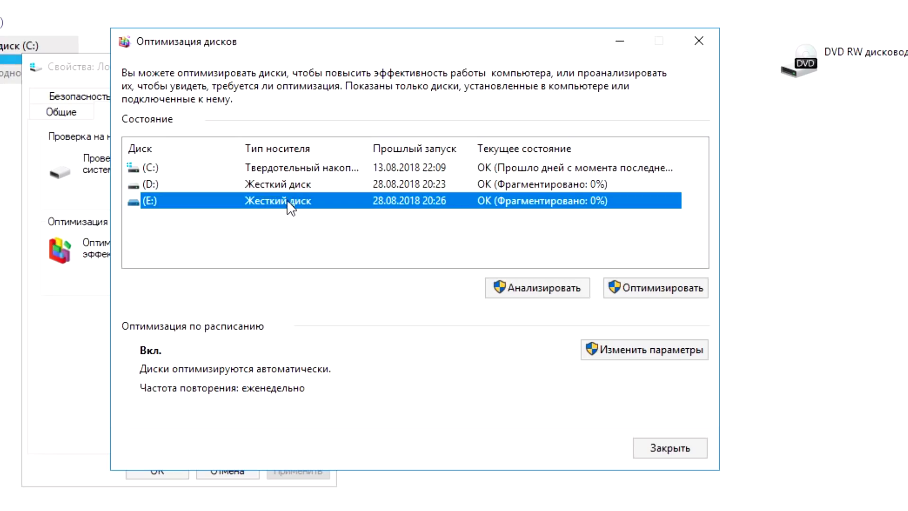
click(662, 292)
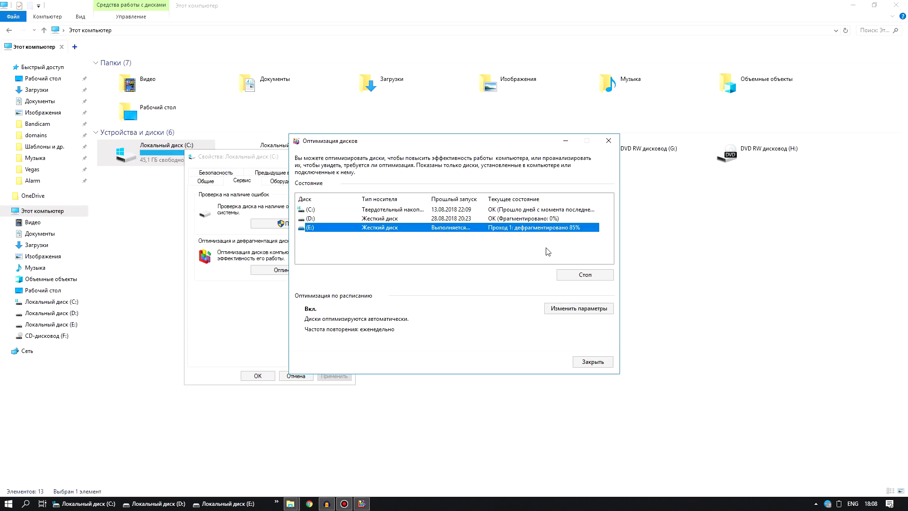
drag(454, 141, 491, 190)
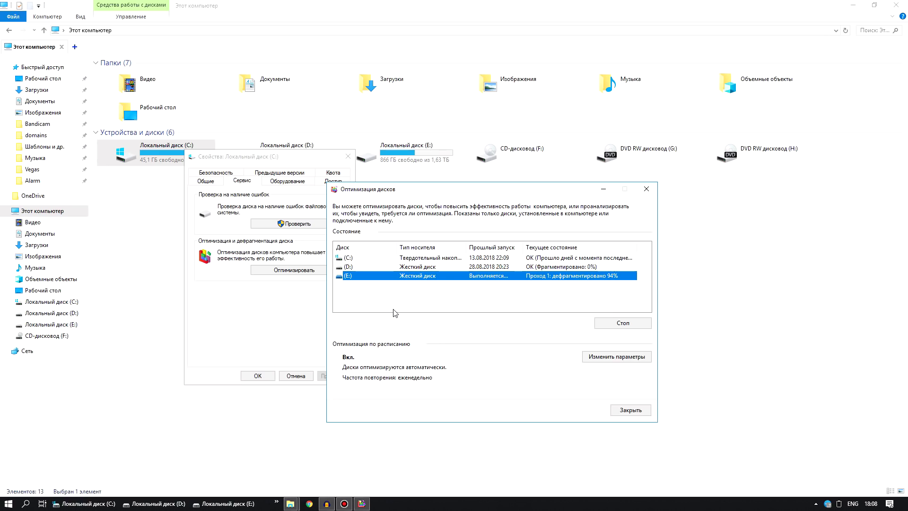
key(super+m)
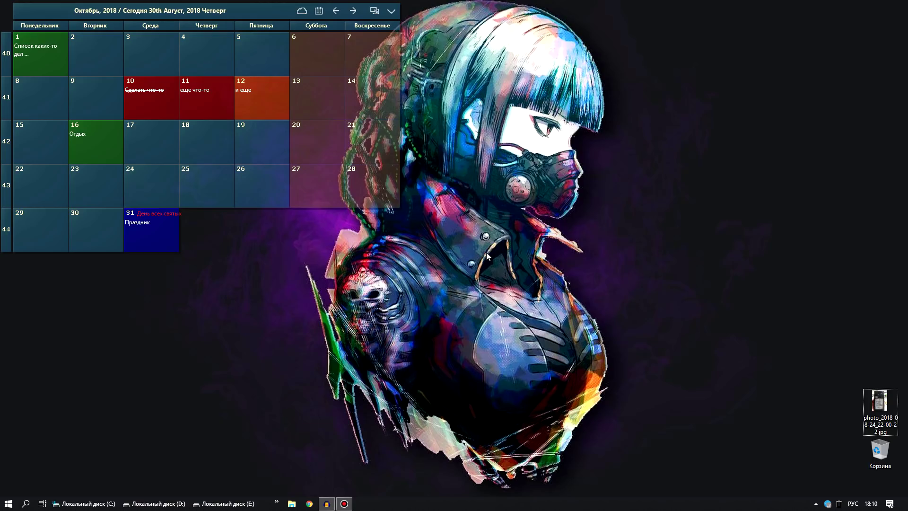
key(super)
click(451, 299)
key(super)
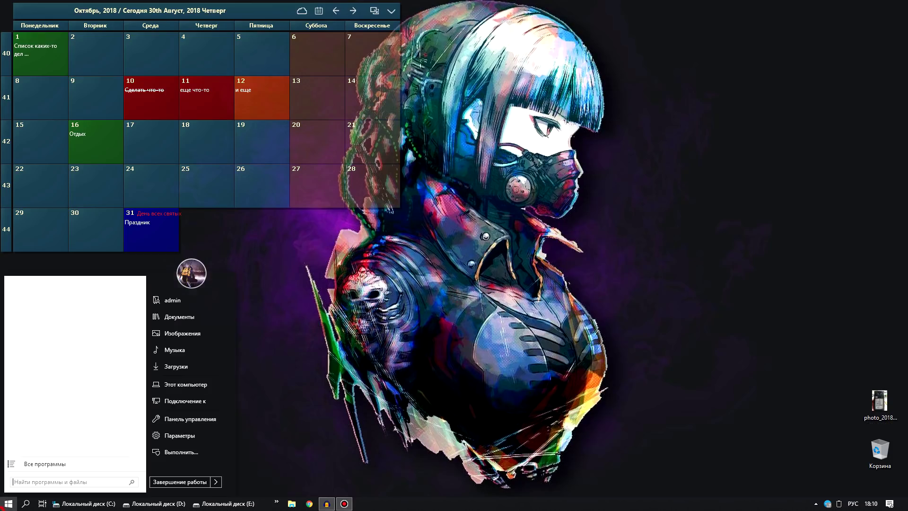
click(205, 419)
click(897, 5)
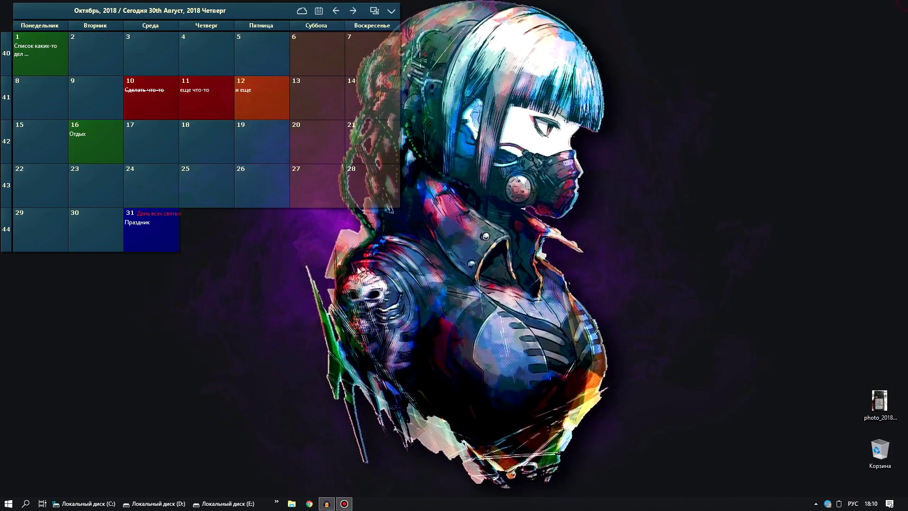
Find Панель управления with Windows search and open its list of installed programs for removal
click(26, 504)
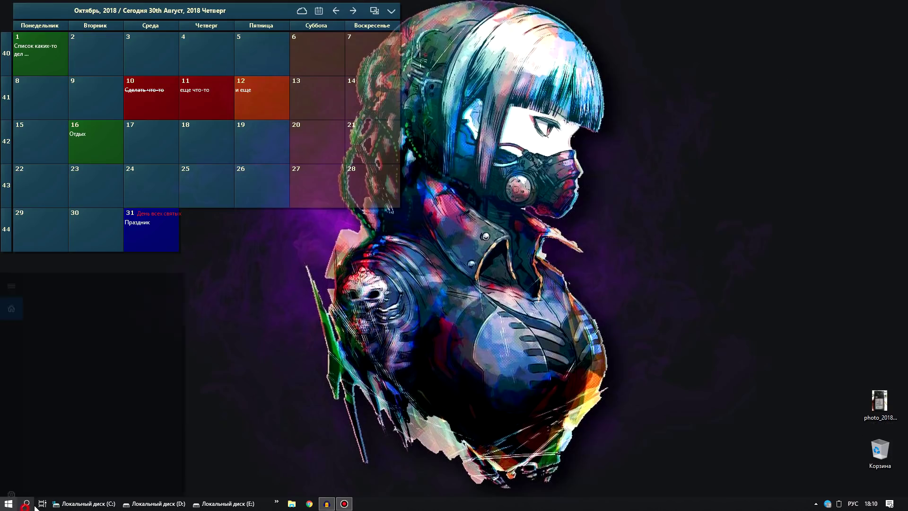
text(панель)
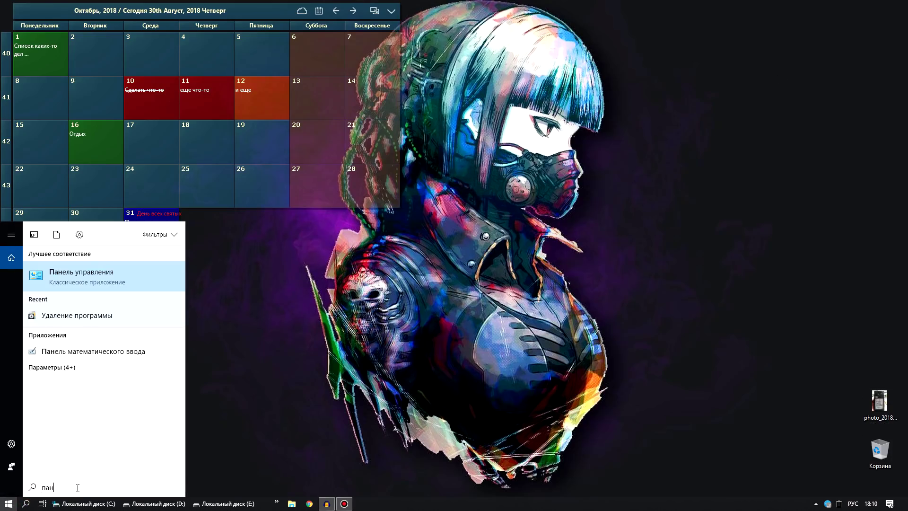
click(39, 283)
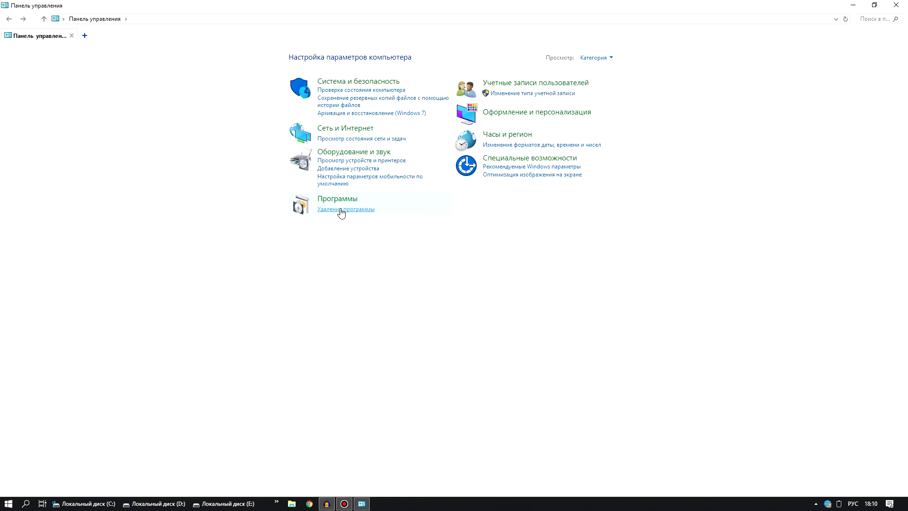
click(341, 211)
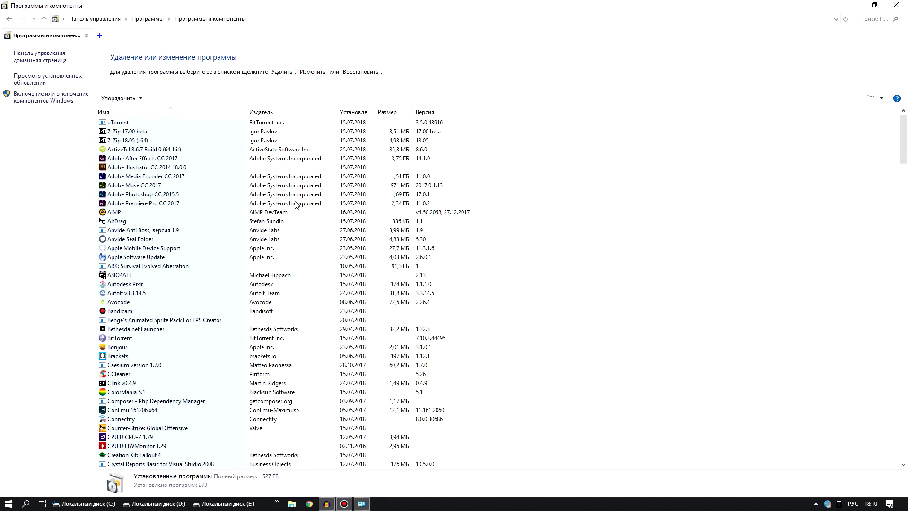
Uninstall Exanima from the list of installed programs and confirm its removal
click(144, 122)
scroll(140, 173, down, 3)
scroll(140, 172, down, 12)
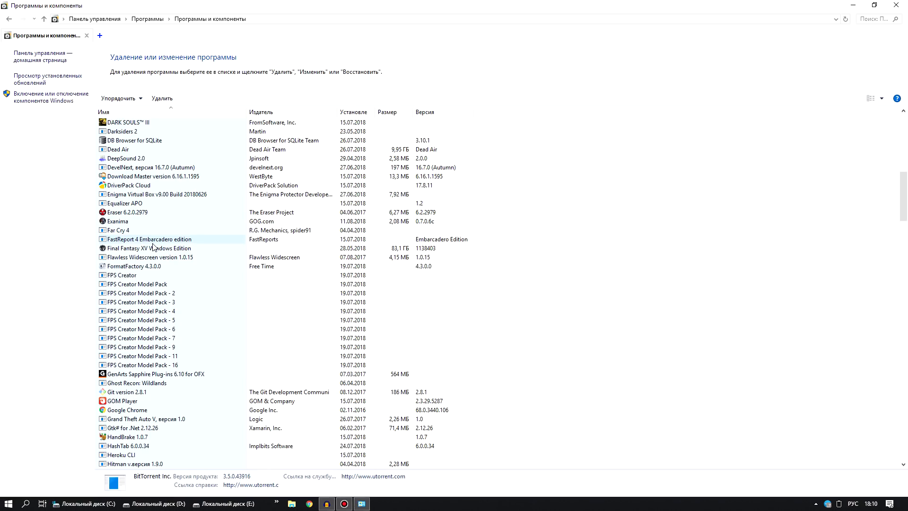
scroll(153, 246, up, 2)
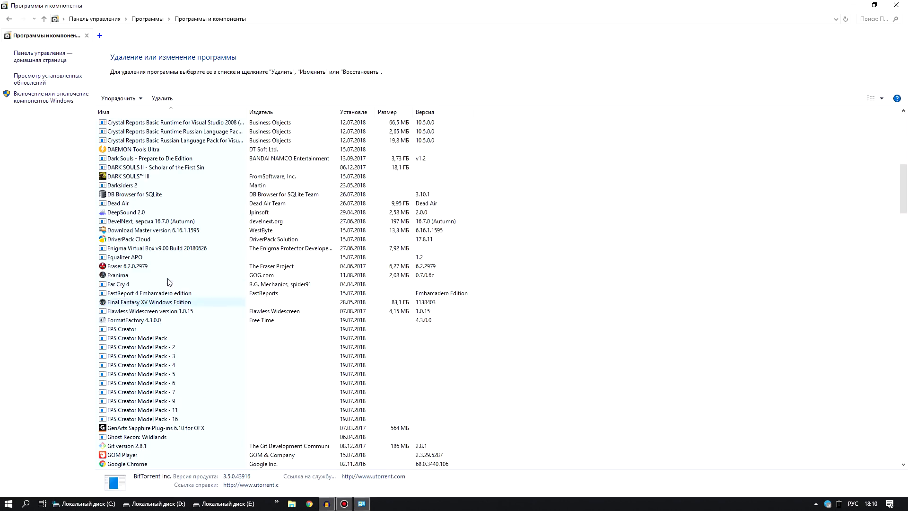
click(175, 275)
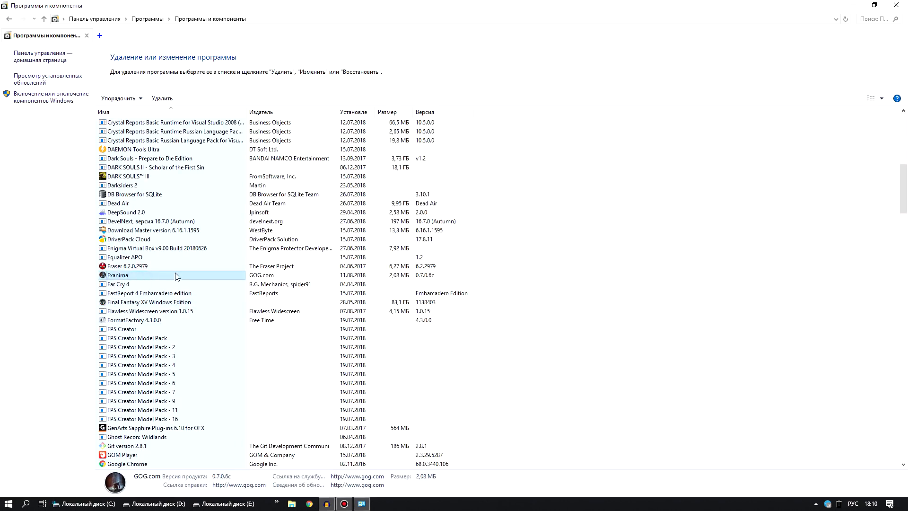
right_click(129, 276)
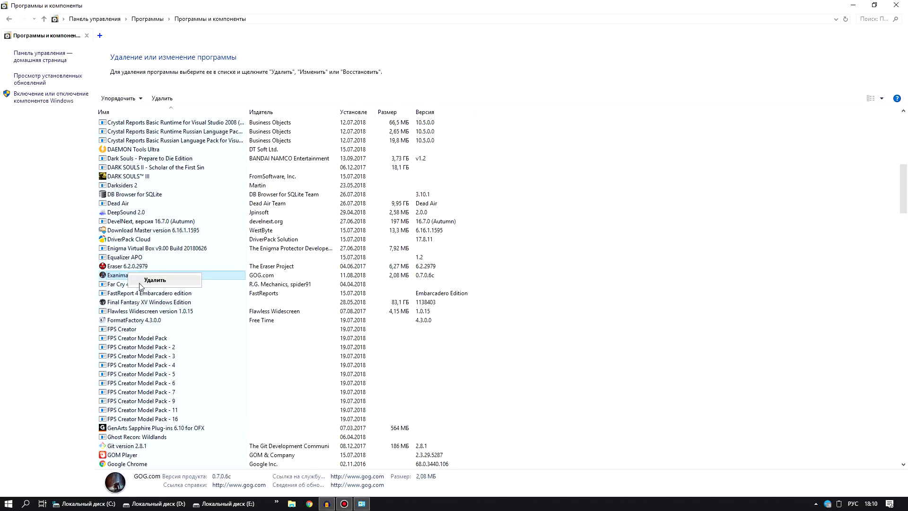
click(147, 281)
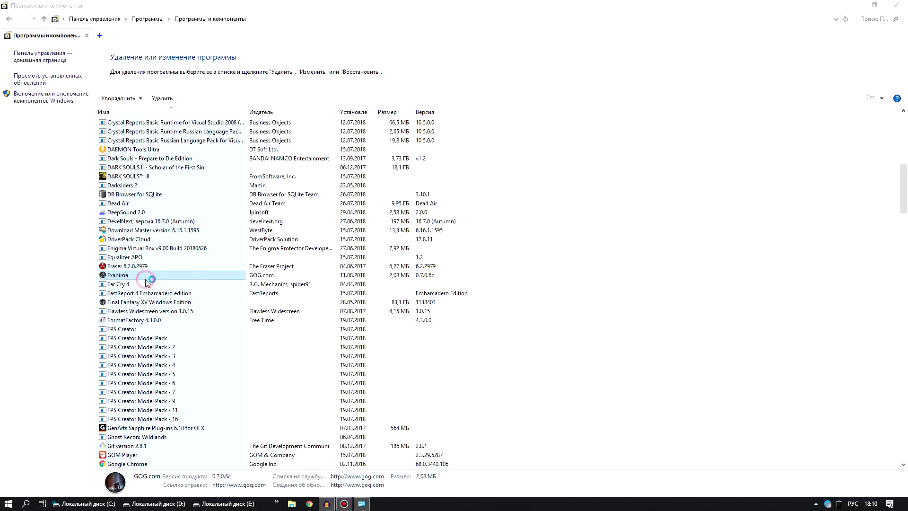
click(483, 286)
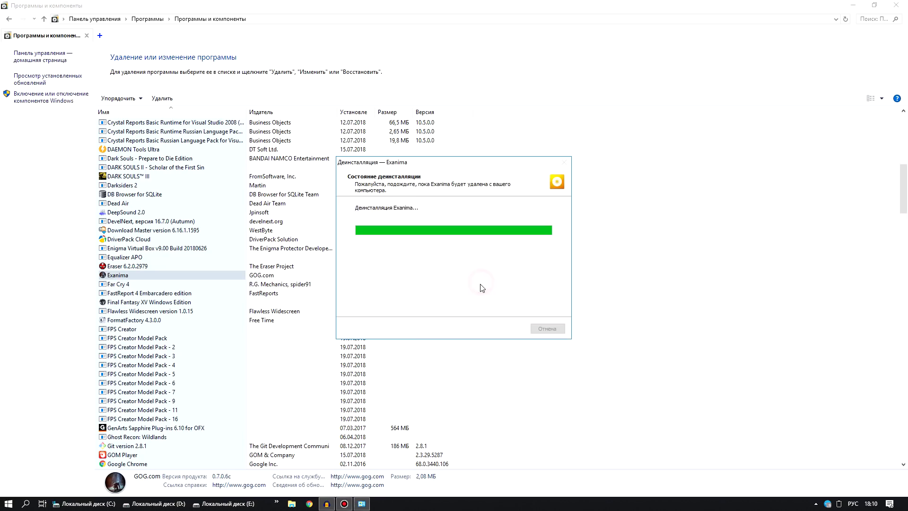
click(530, 285)
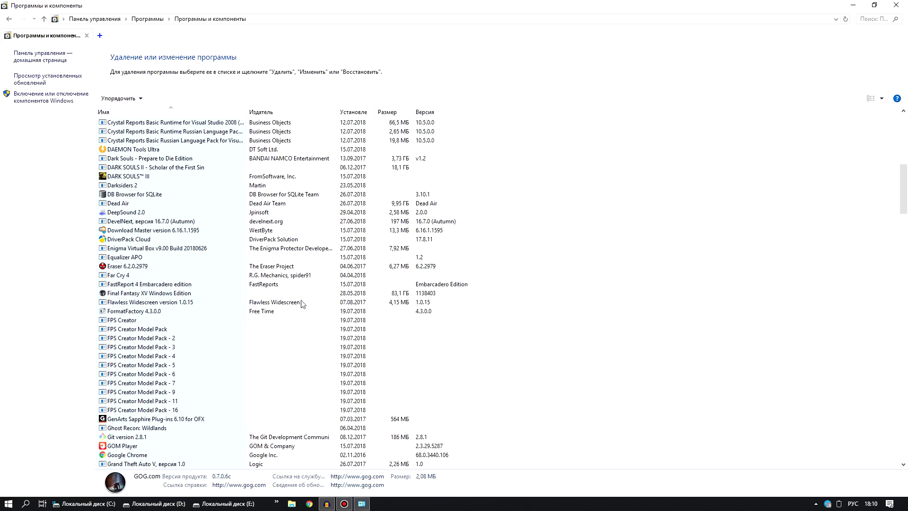
Select ARK: Survival Evolved Aberration in the program list, and close the Programs and Features window
scroll(349, 296, up, 13)
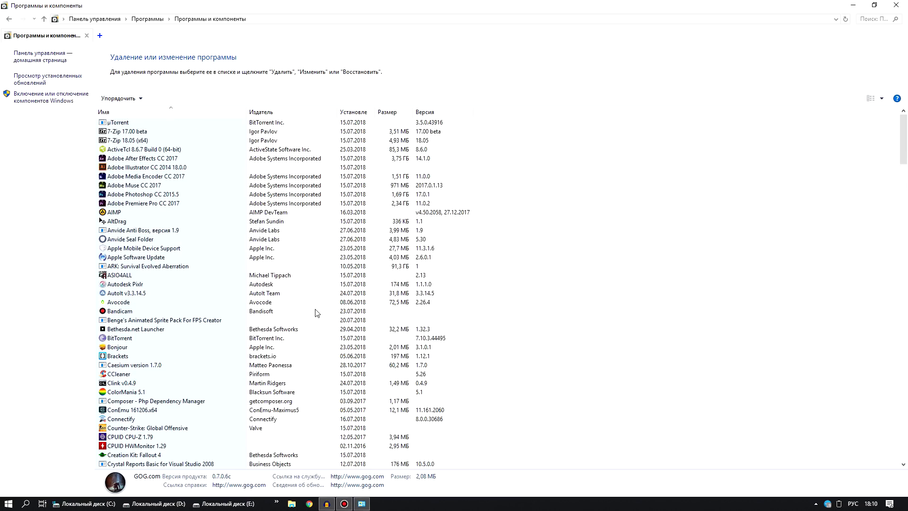
click(214, 267)
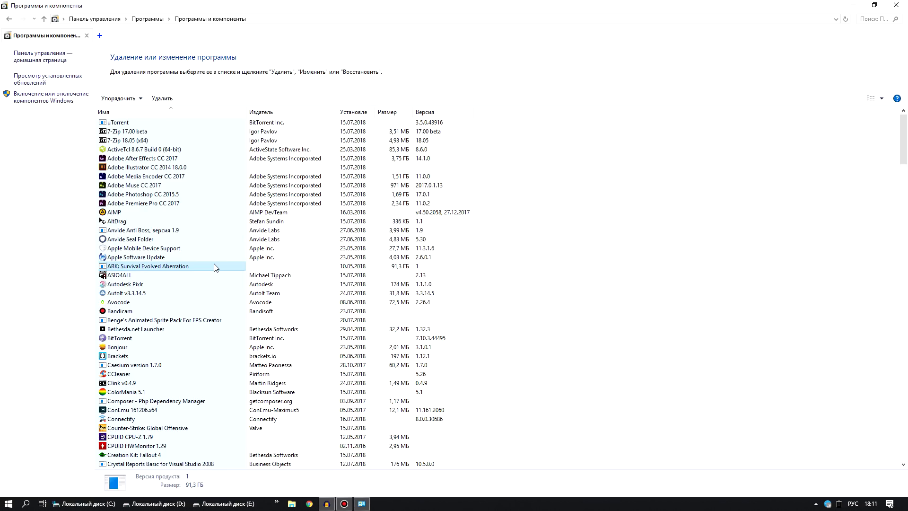
key(alt+F4)
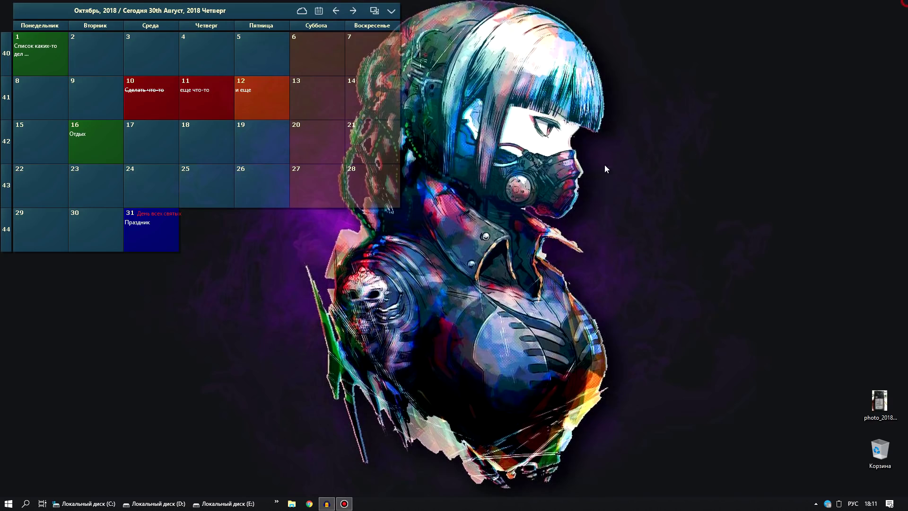